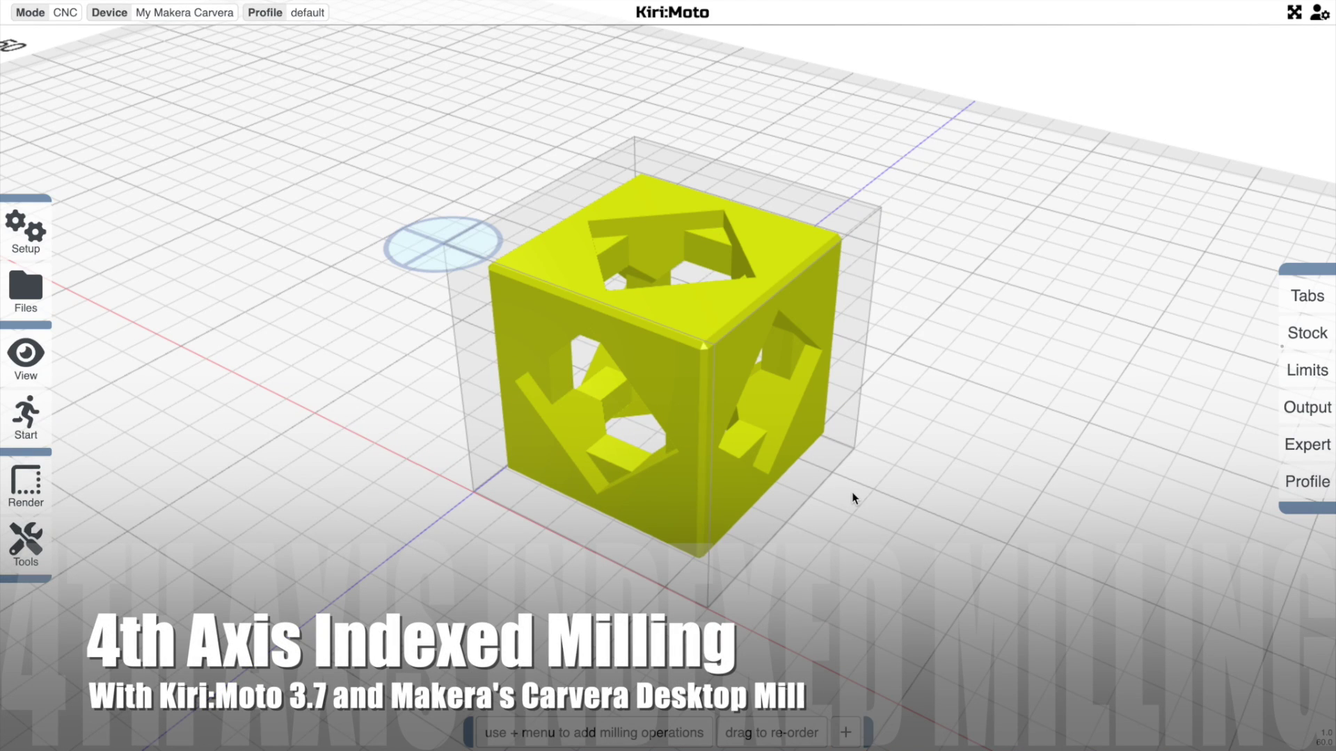
Review the device setup for the CNC type with the My Makera Carvera machine.
left_click_drag(847, 486, 874, 463)
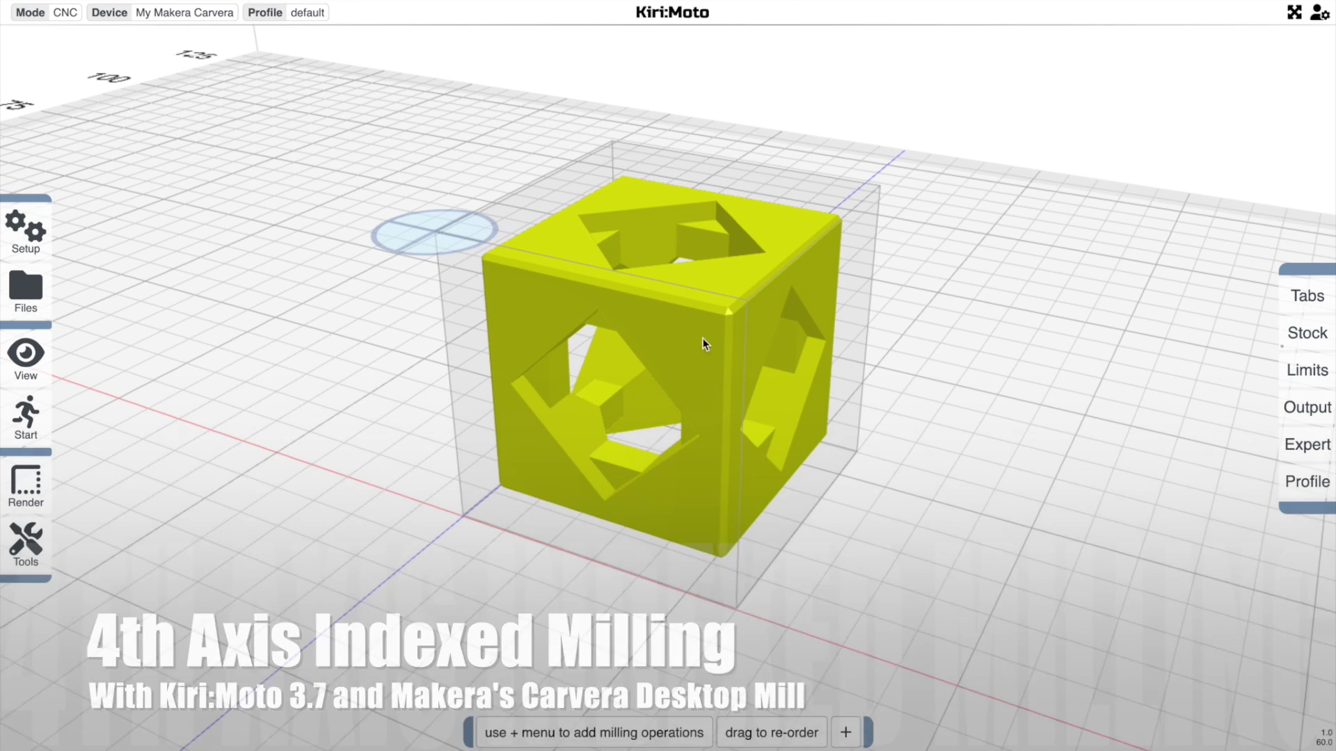
mouse_move(31, 233)
left_click(83, 229)
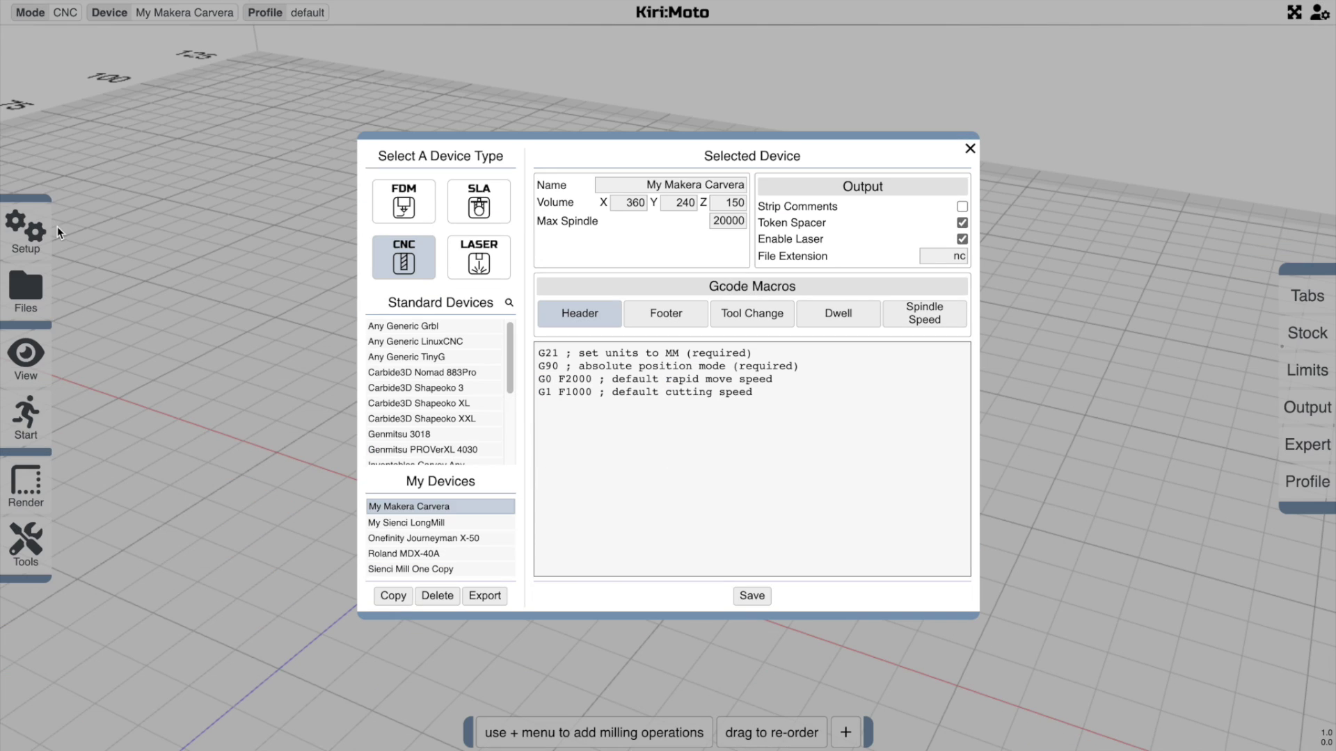
left_click(403, 258)
left_click_drag(1175, 328, 854, 405)
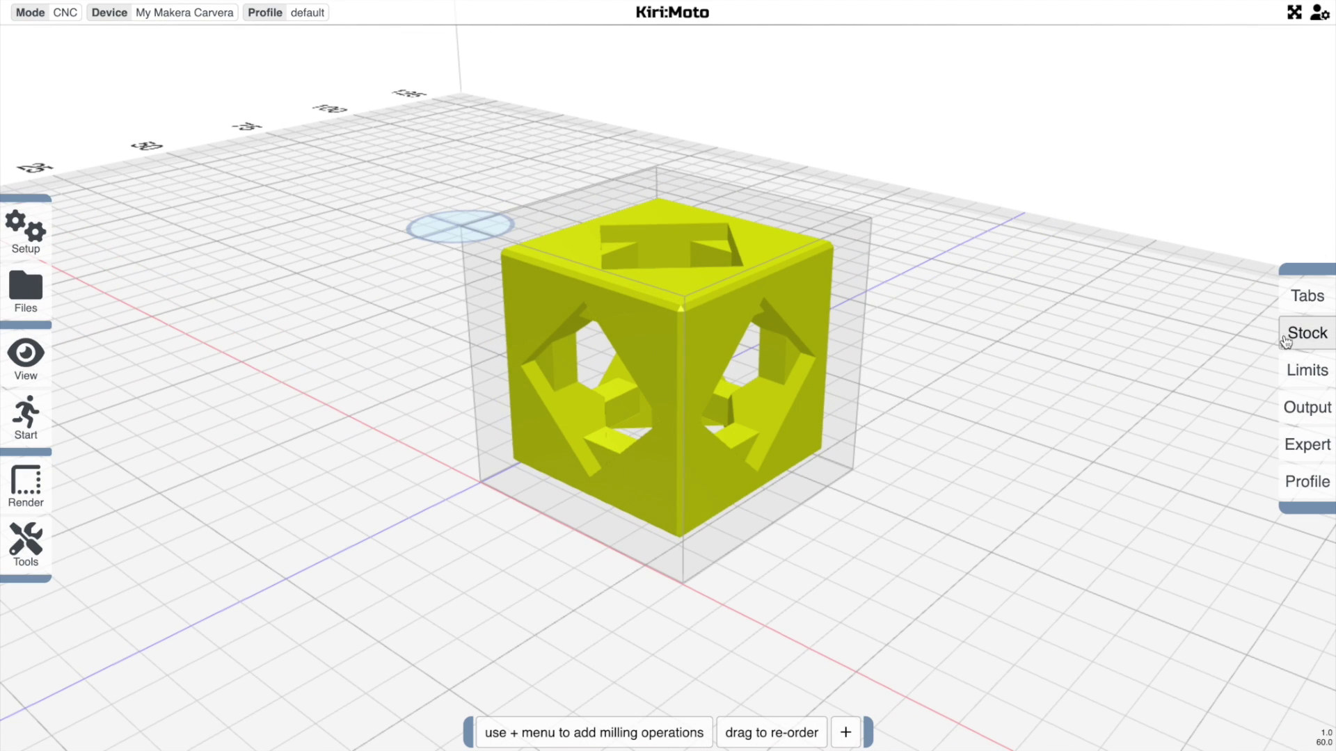
Enable the Indexed option for the stock.
mouse_move(1292, 339)
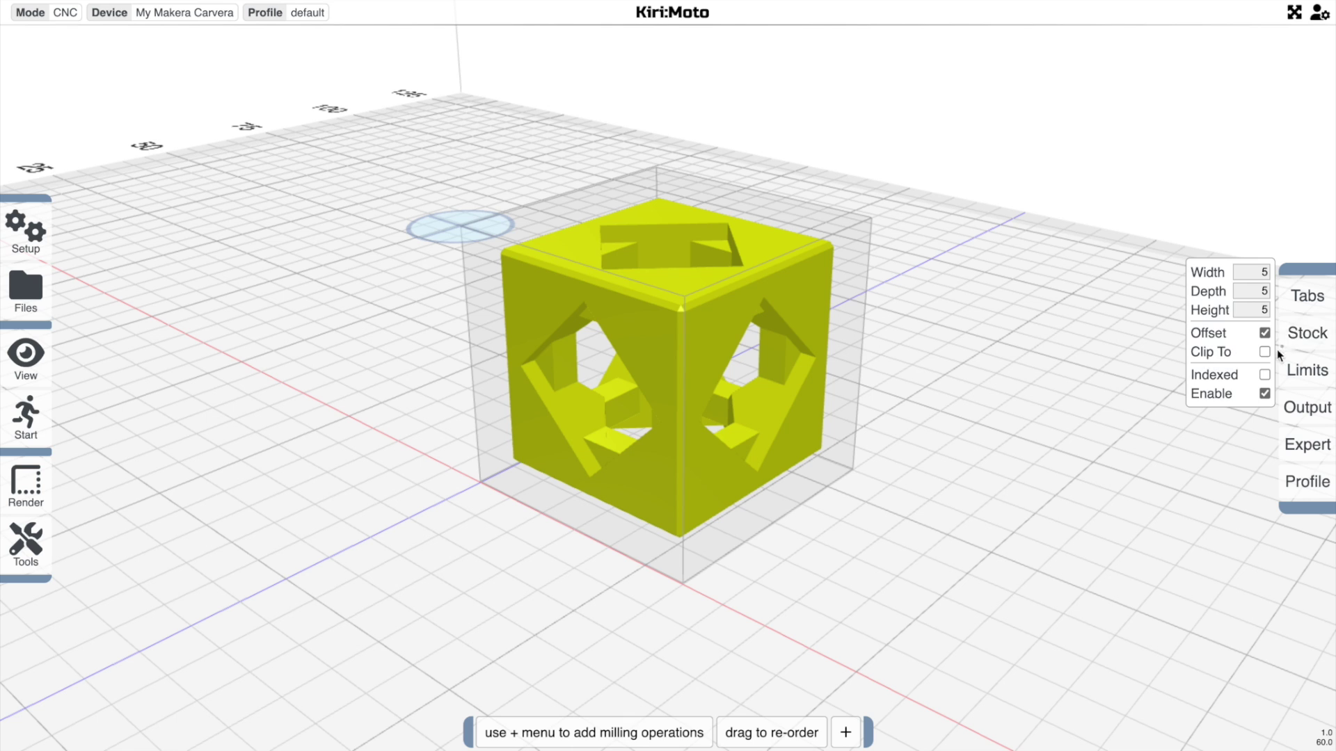
left_click(1265, 376)
left_click_drag(961, 406, 874, 412)
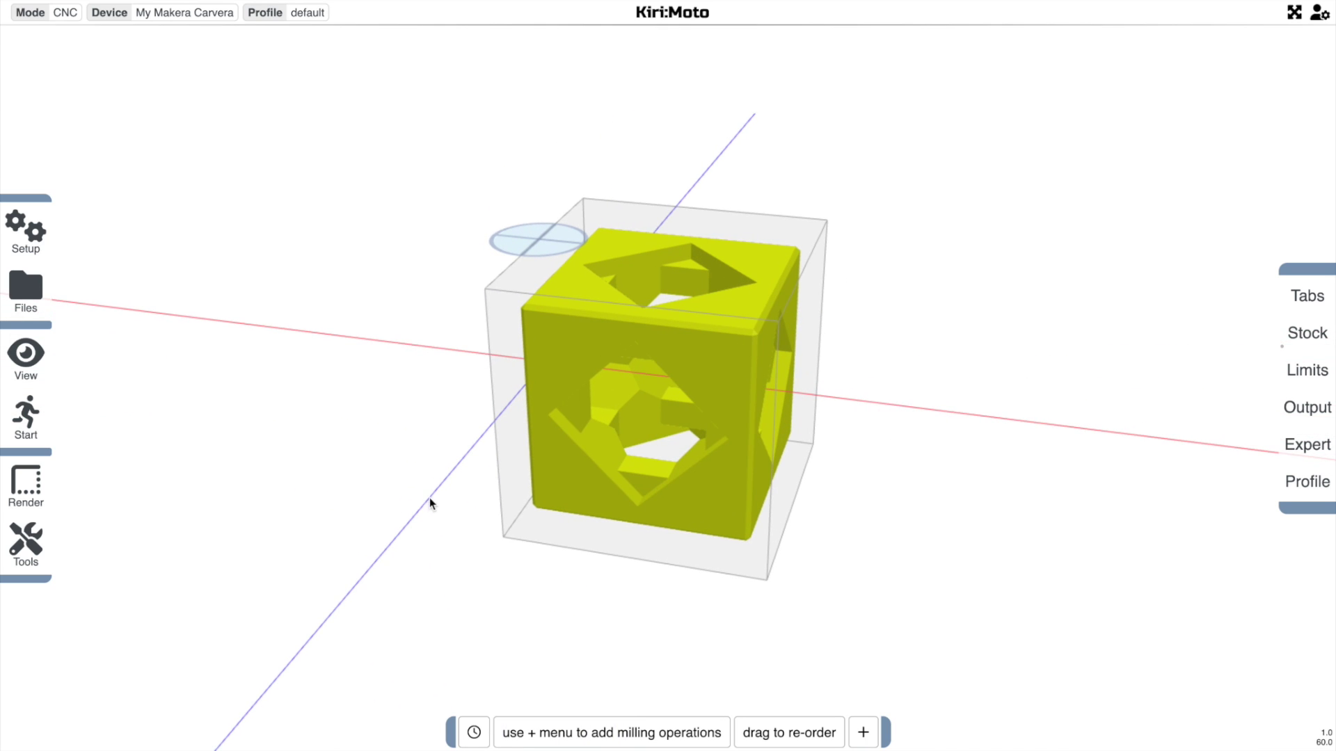
Turn the Show Grid option of the indexed stock on and back off.
mouse_move(1289, 336)
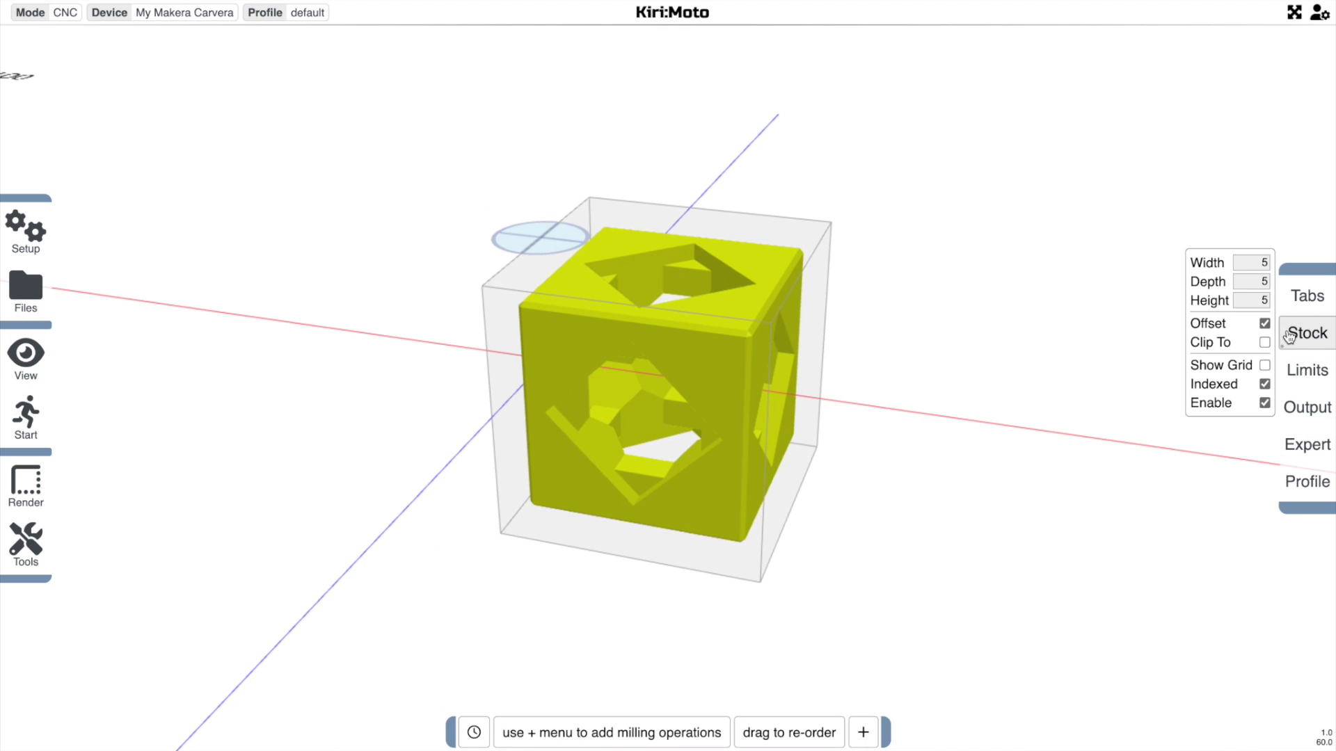
left_click(1265, 365)
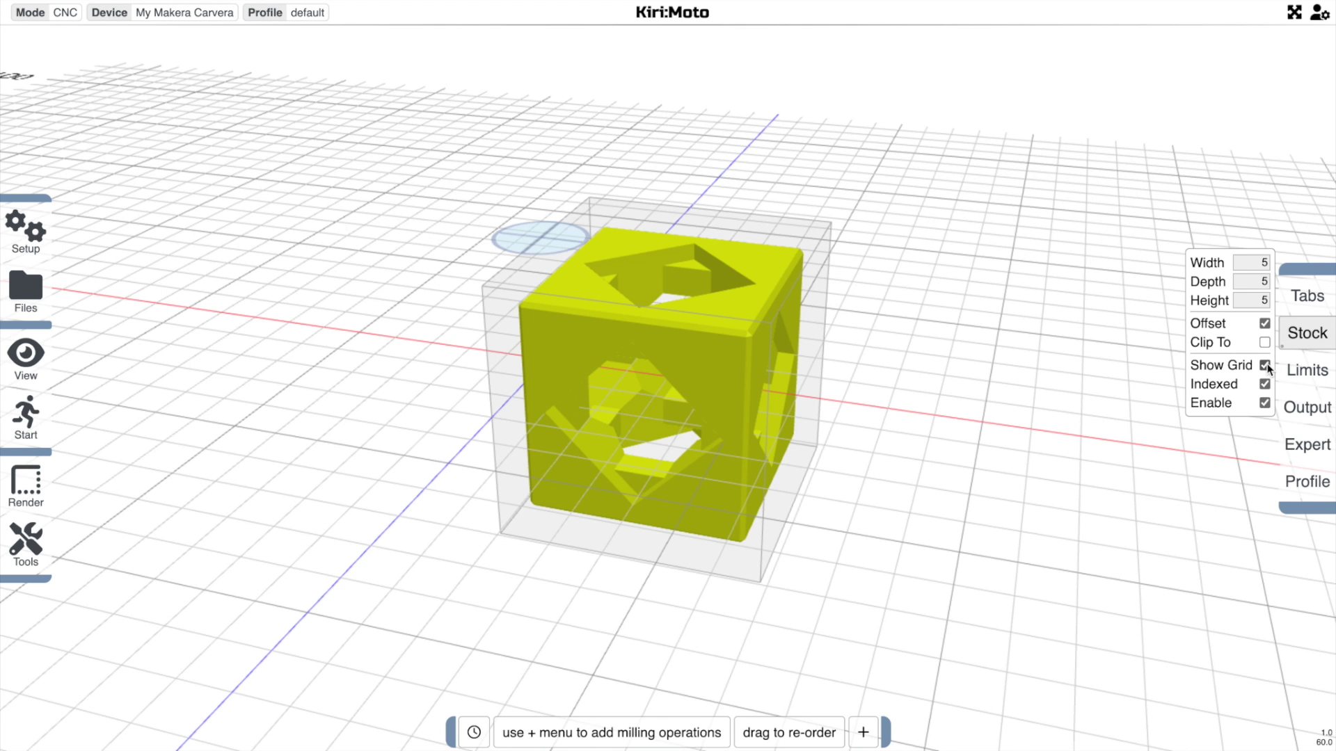
mouse_move(1020, 385)
left_mouse_down()
mouse_move(800, 367)
mouse_move(778, 352)
mouse_move(817, 343)
mouse_move(982, 379)
mouse_move(790, 369)
mouse_move(972, 382)
mouse_move(910, 364)
mouse_move(1028, 395)
left_mouse_up()
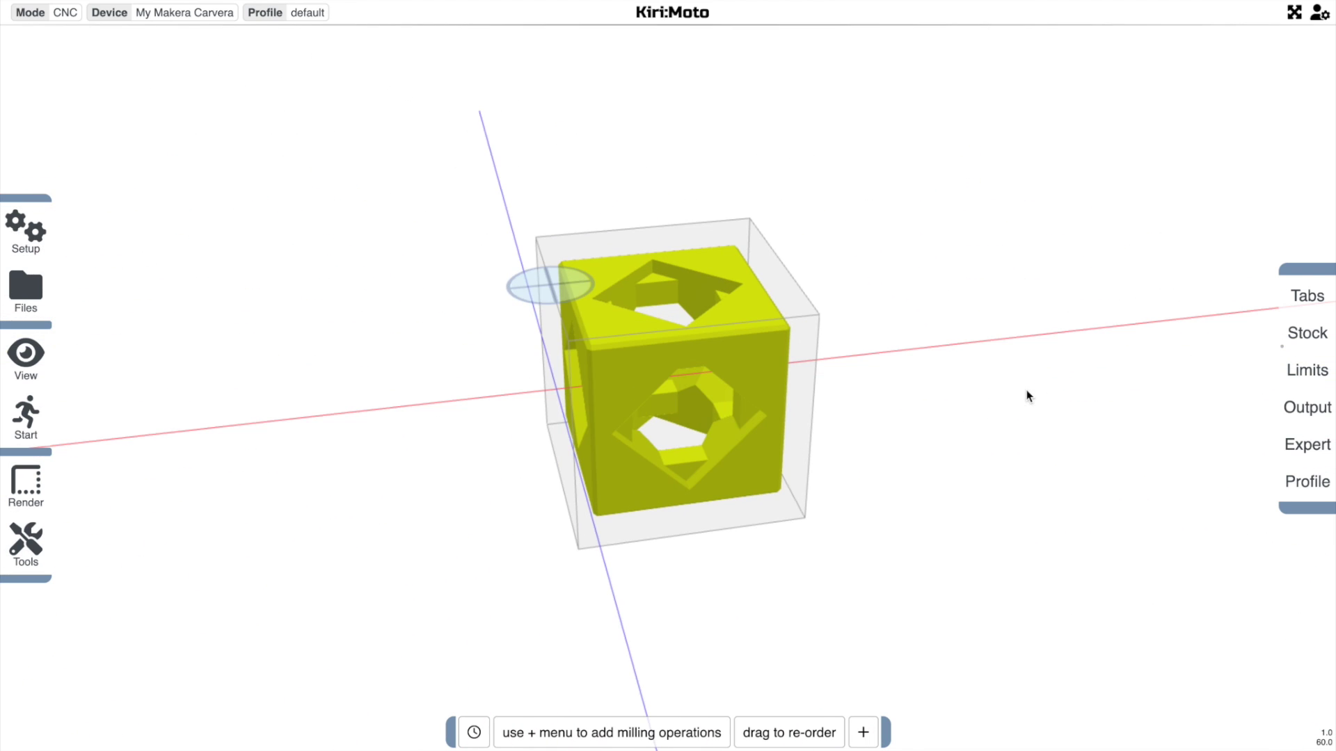
Turn off the Origin Top output option to put the origin at the height of the rotation axis.
left_click_drag(588, 285, 471, 271)
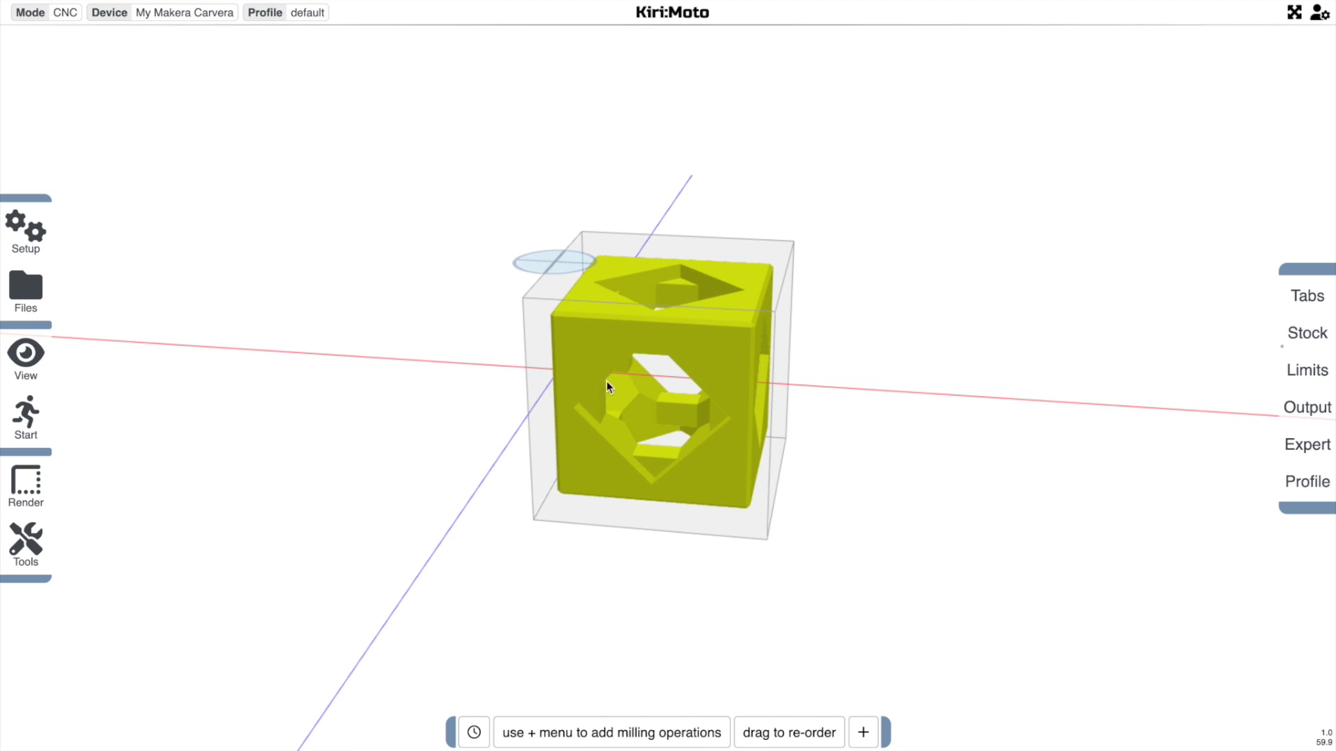
left_click_drag(578, 385, 1188, 463)
mouse_move(1305, 409)
left_click(1265, 401)
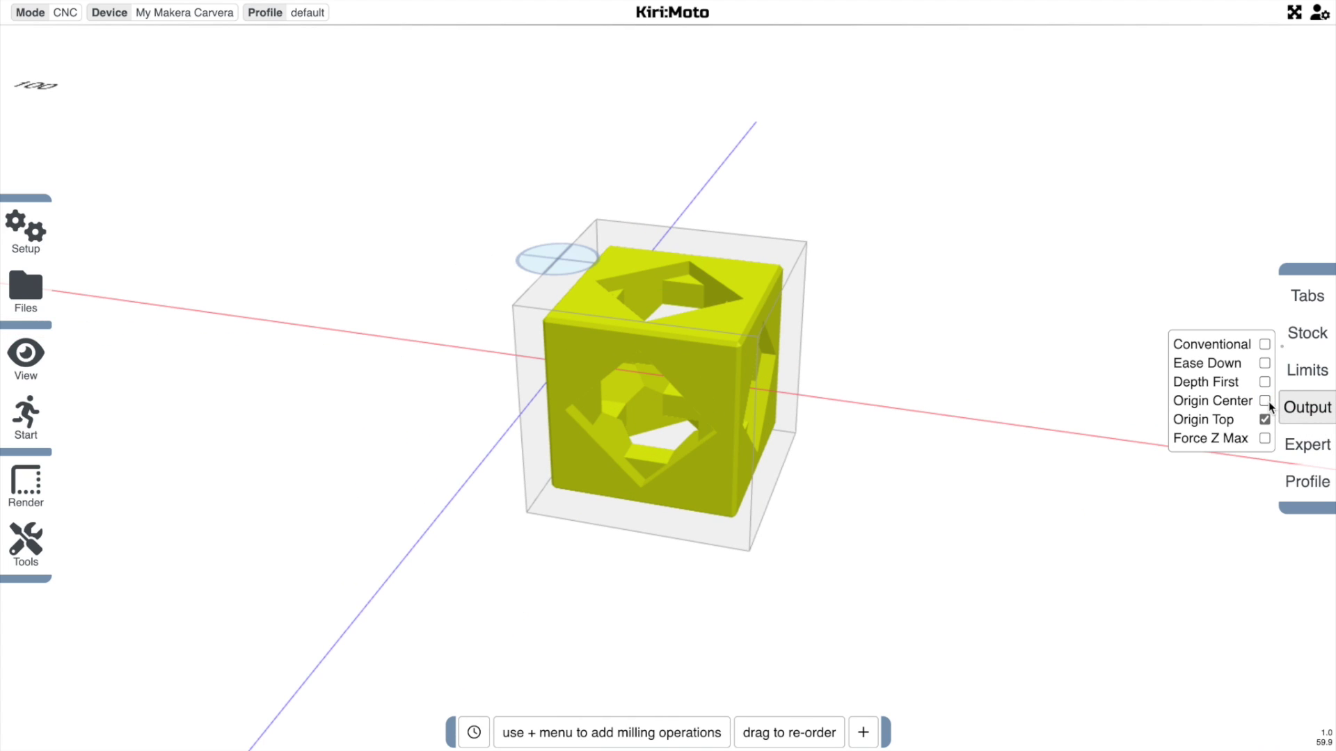
left_click(1265, 401)
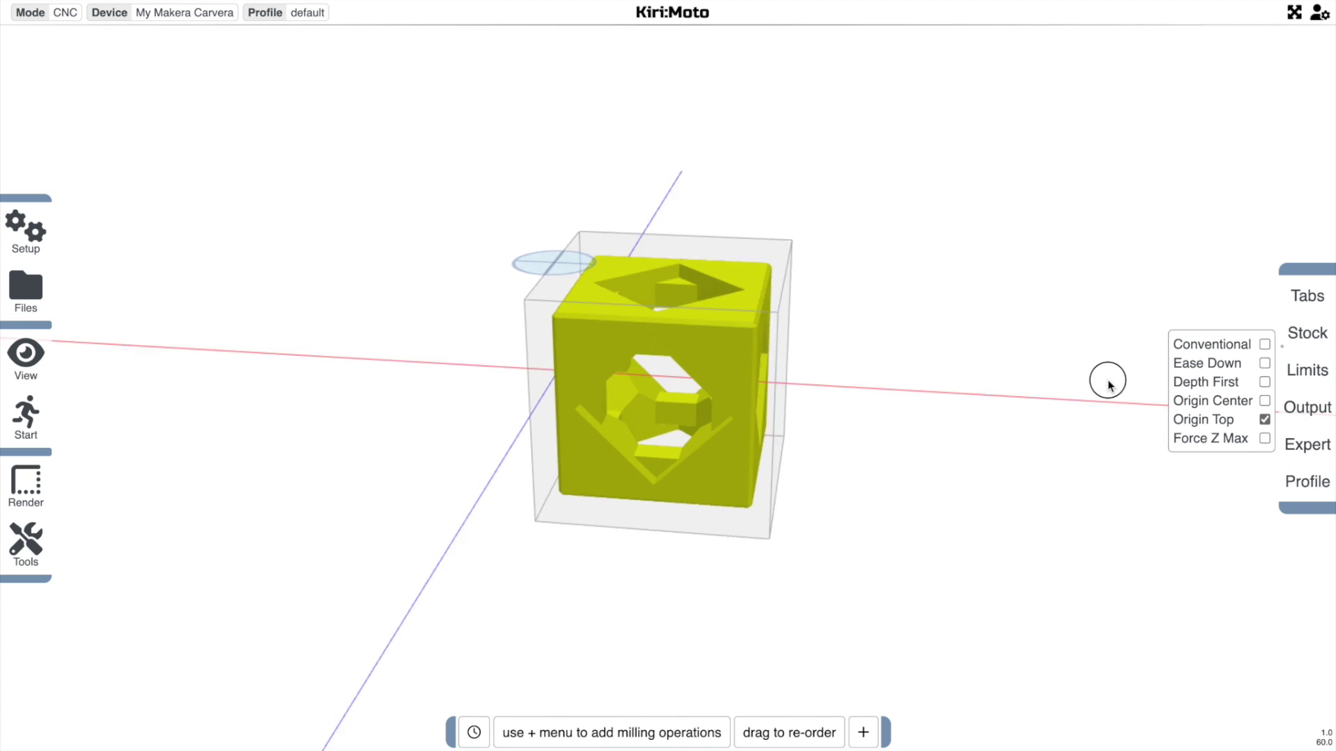
left_click(1264, 420)
left_click_drag(517, 368, 587, 397)
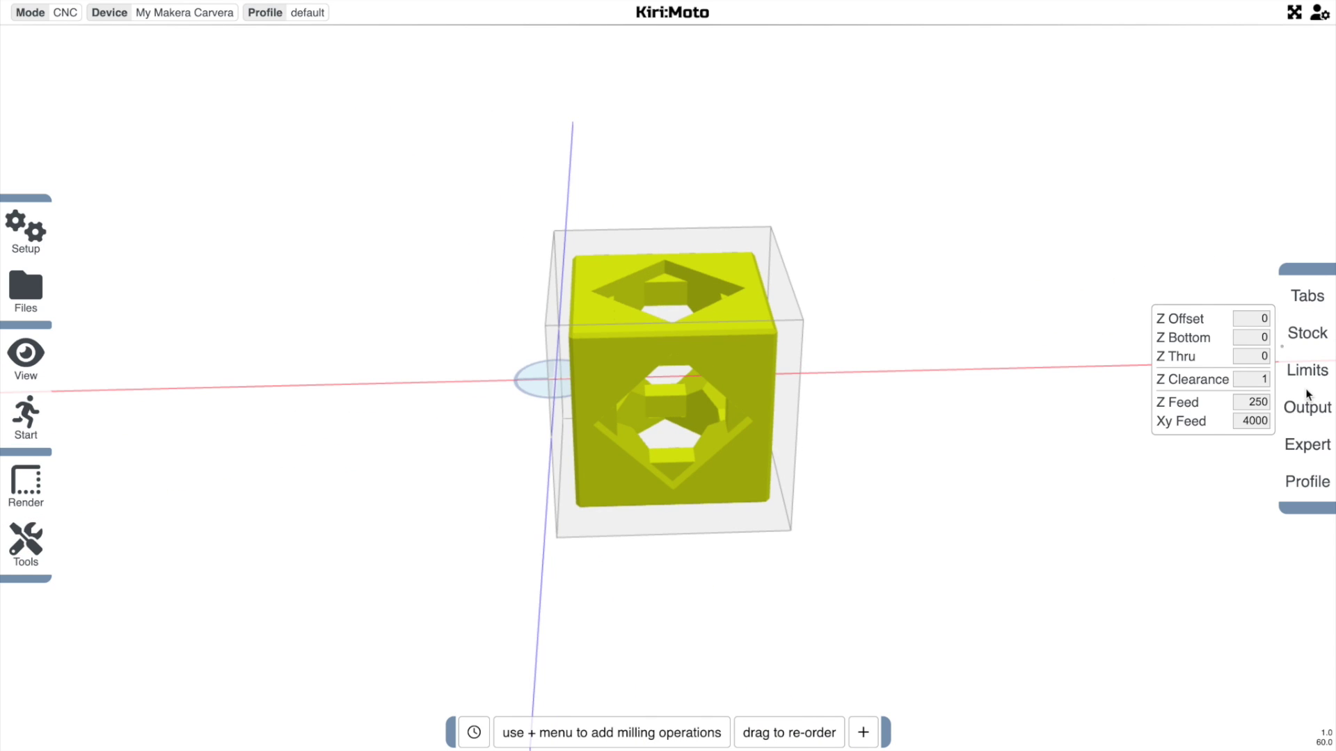
mouse_move(1298, 419)
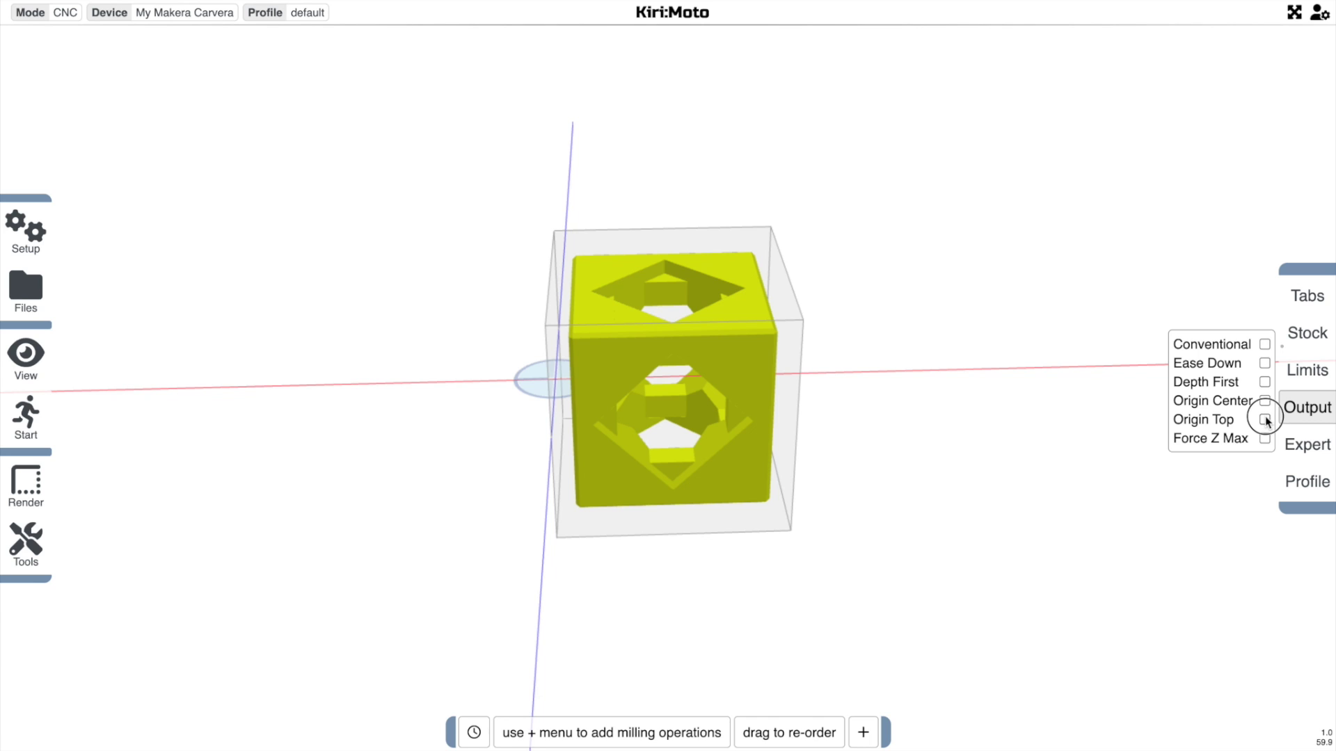
left_click_drag(1154, 403, 914, 402)
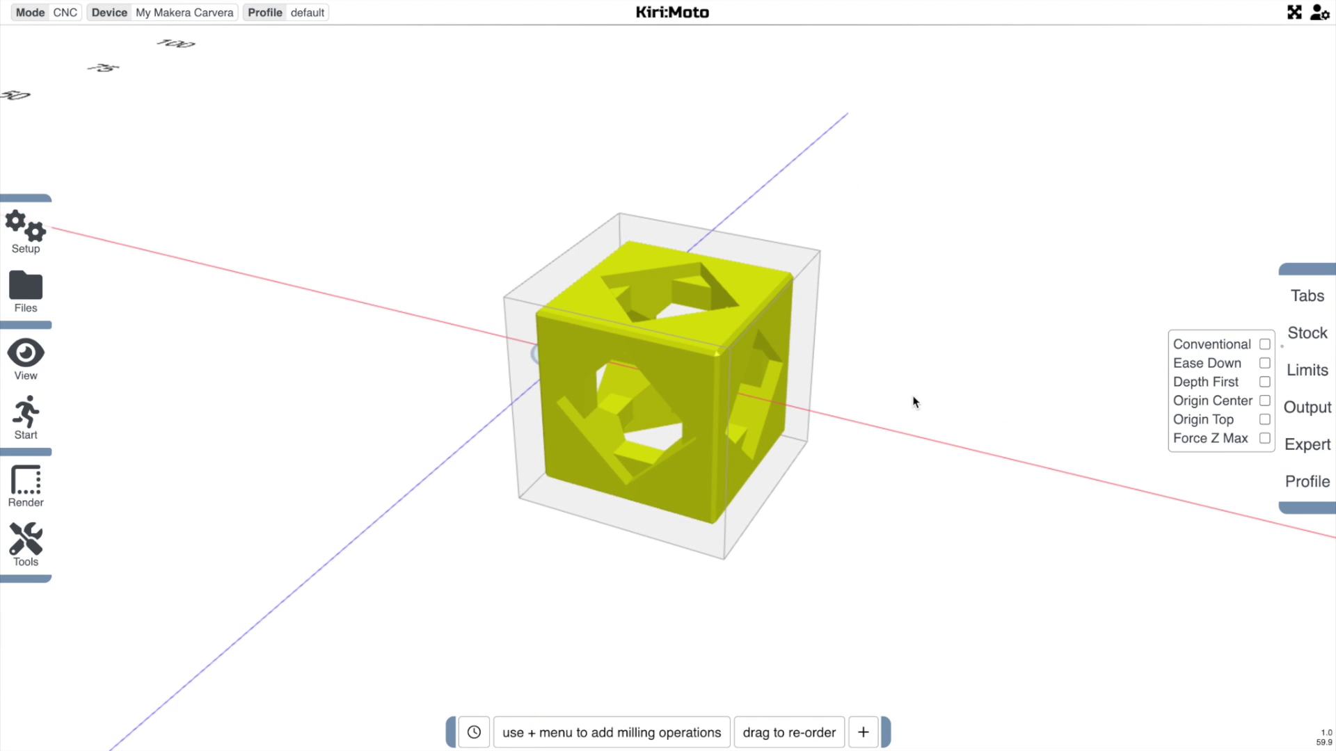
left_click_drag(707, 399, 597, 397)
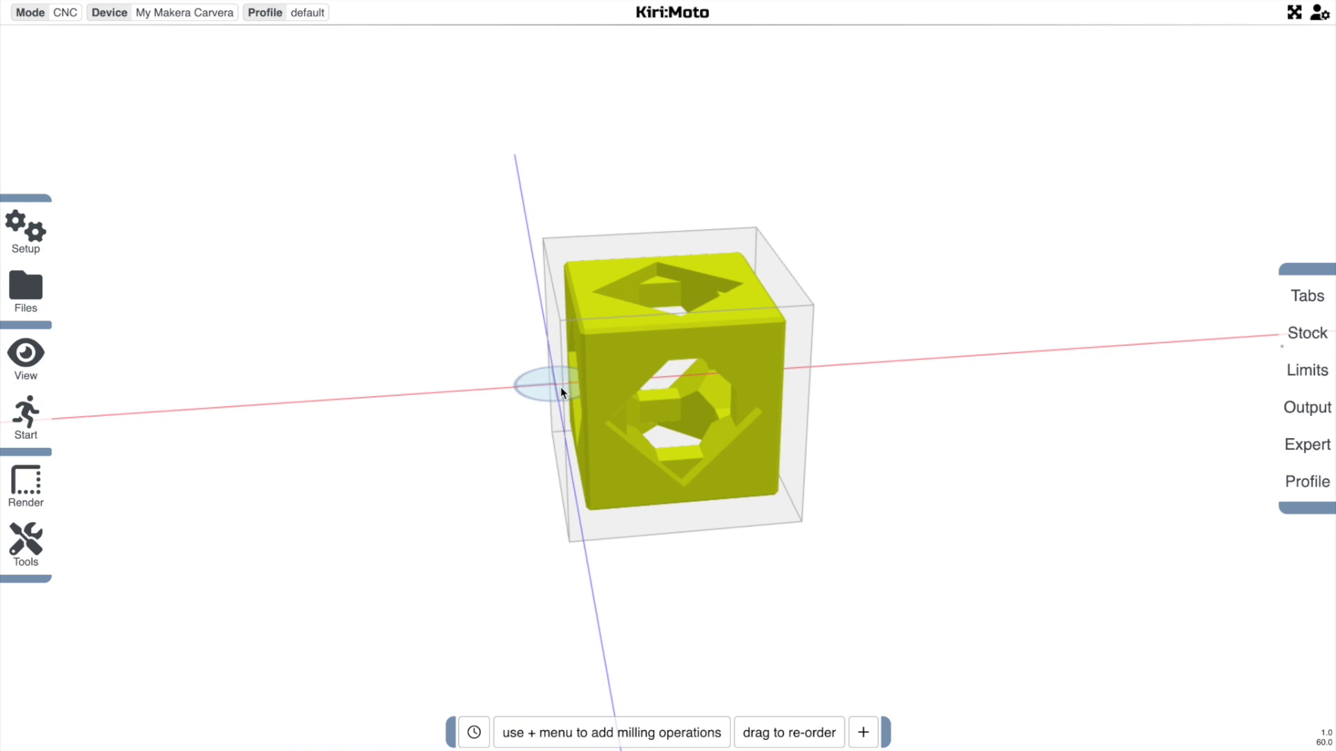
Add a rough milling operation with the end 1/8 tool to the operation list.
left_click_drag(561, 388, 695, 444)
right_click_drag(695, 444, 748, 444)
scroll(748, 444, "up", 3)
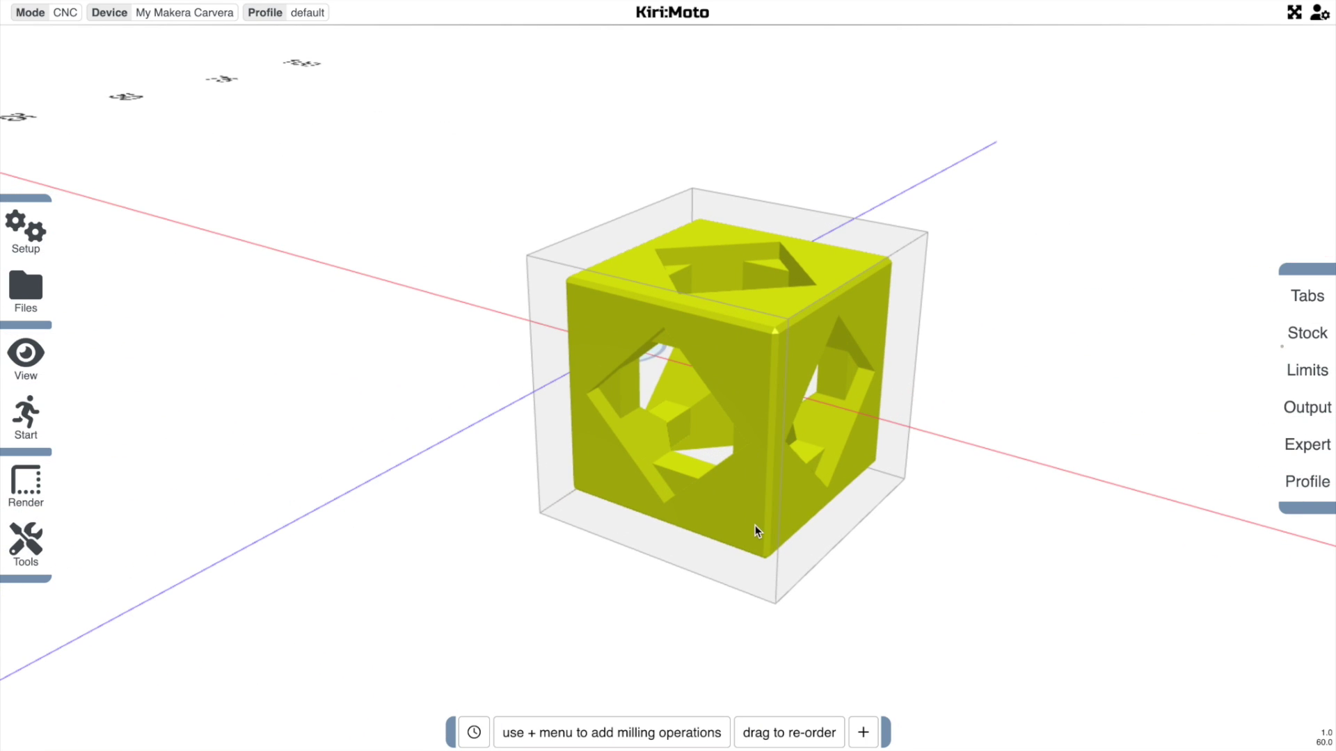
left_click_drag(687, 576, 683, 597)
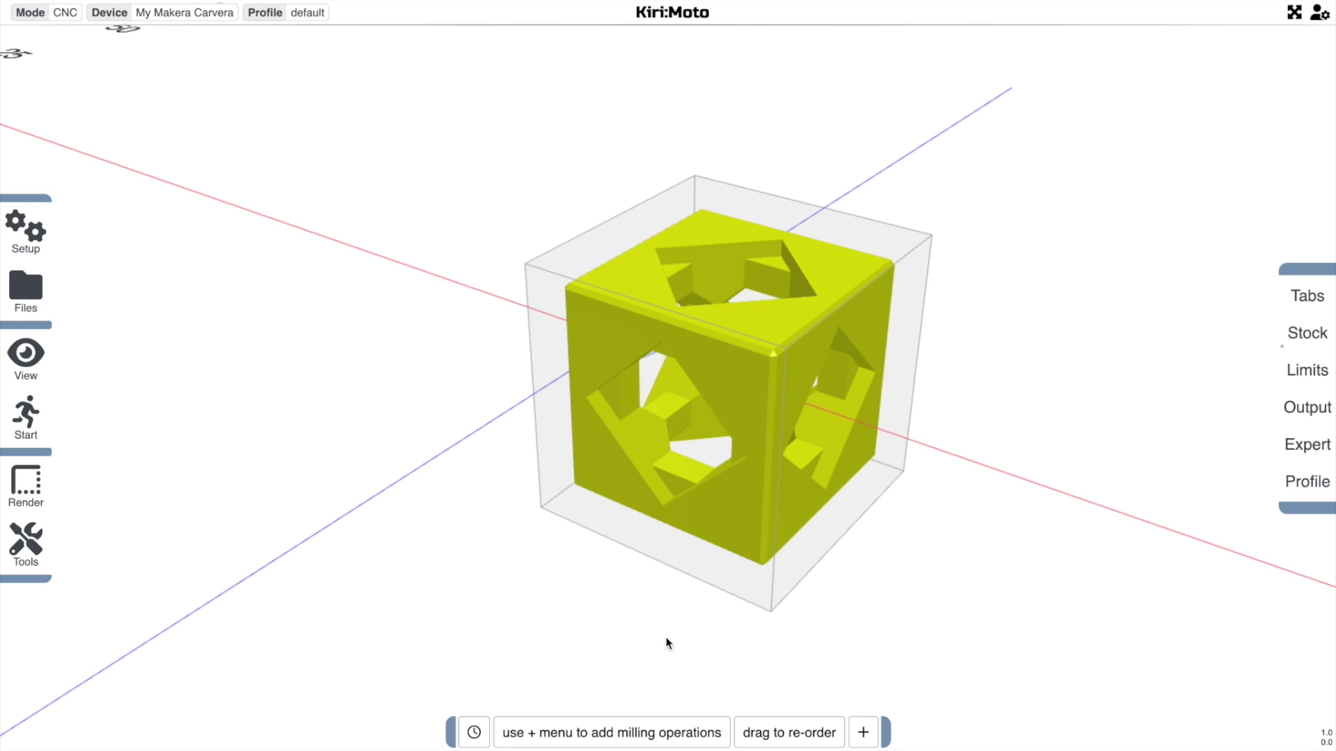
scroll(724, 603, "down", 3)
left_click_drag(733, 588, 732, 575)
mouse_move(862, 739)
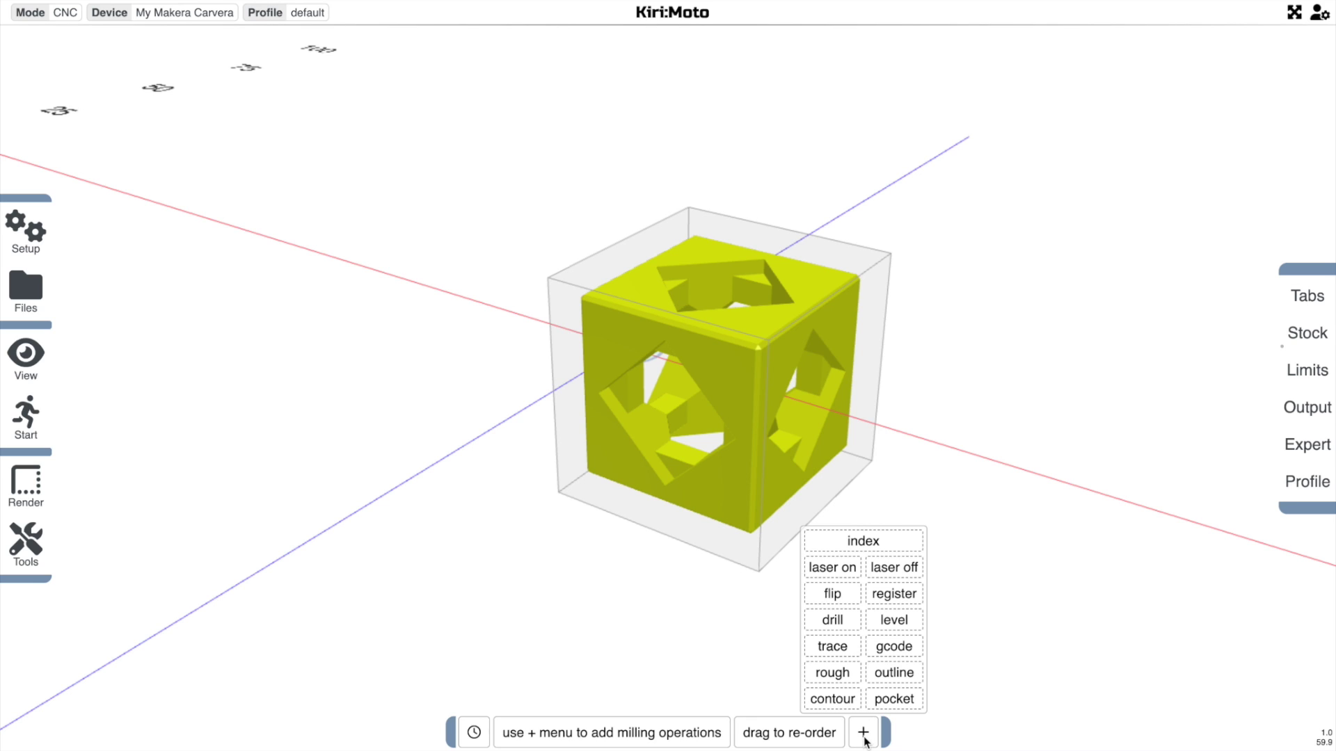
left_click(842, 676)
mouse_move(666, 743)
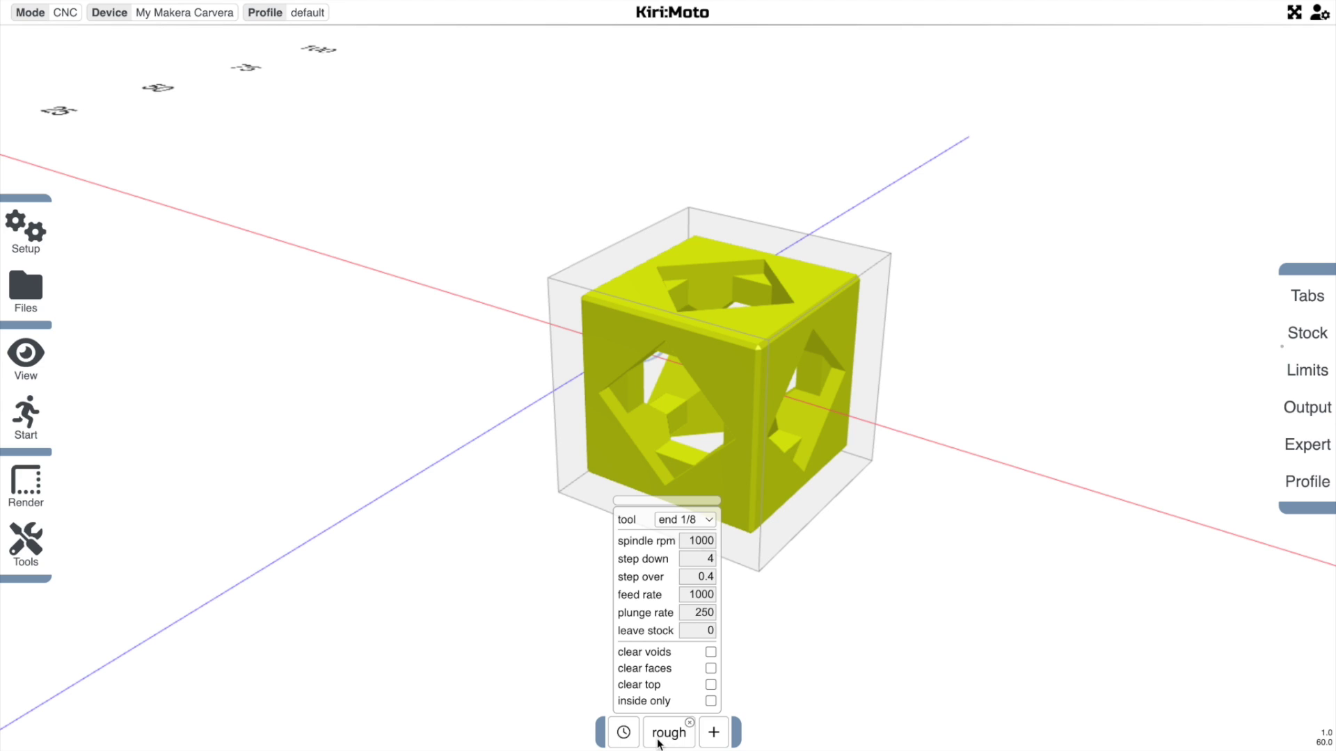
Preview the slices, and place the timeline marker after the rough operation to include it.
left_click(623, 732)
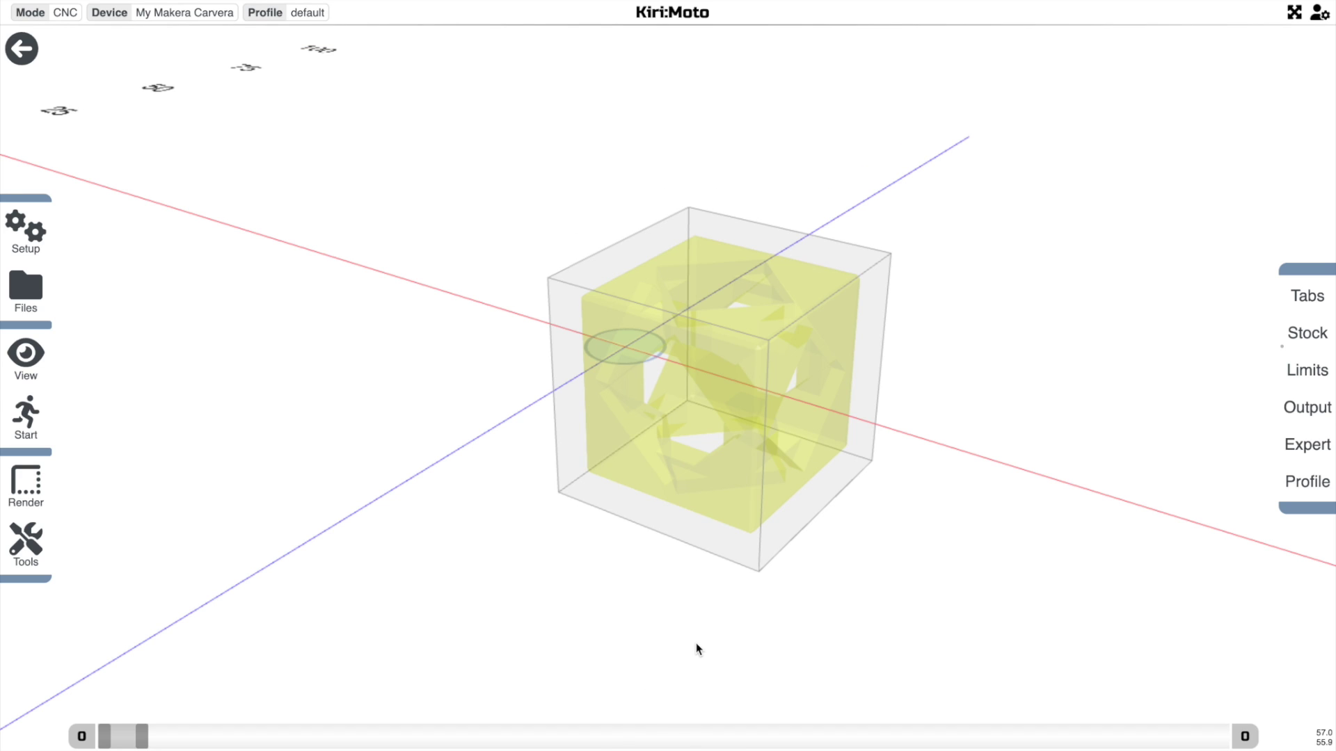
key("Escape")
left_click_drag(624, 734, 687, 736)
mouse_move(713, 732)
left_click_drag(799, 629, 749, 615)
key("Escape")
Add an index operation after the rough operation and move the timeline marker behind it.
left_click(727, 734)
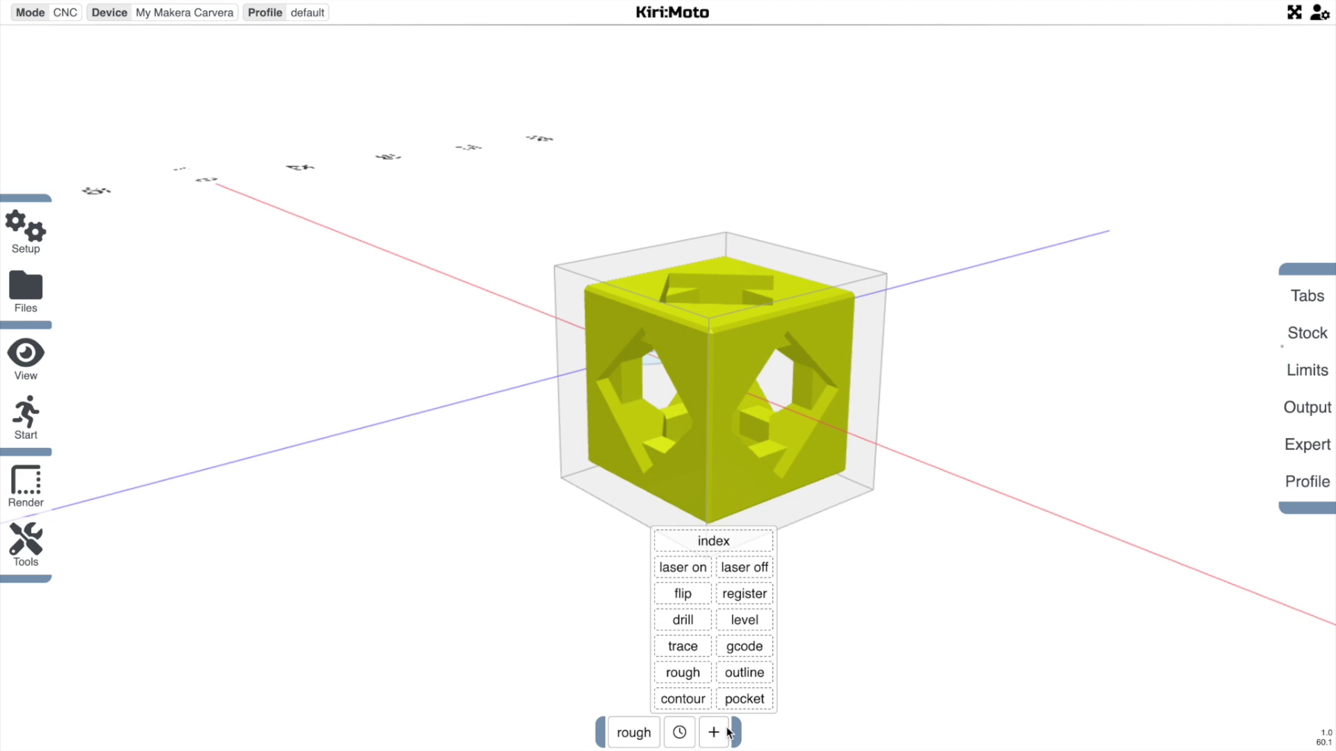
left_click(721, 544)
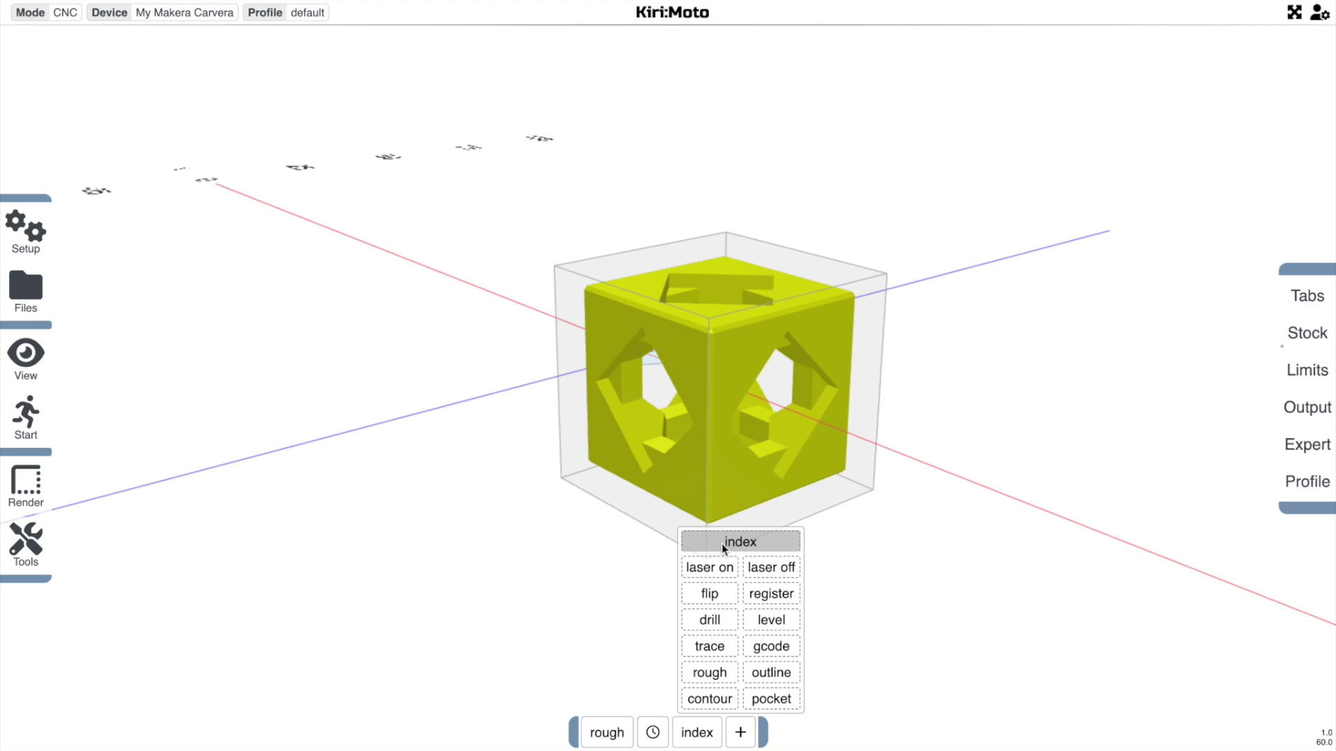
left_click(1311, 342)
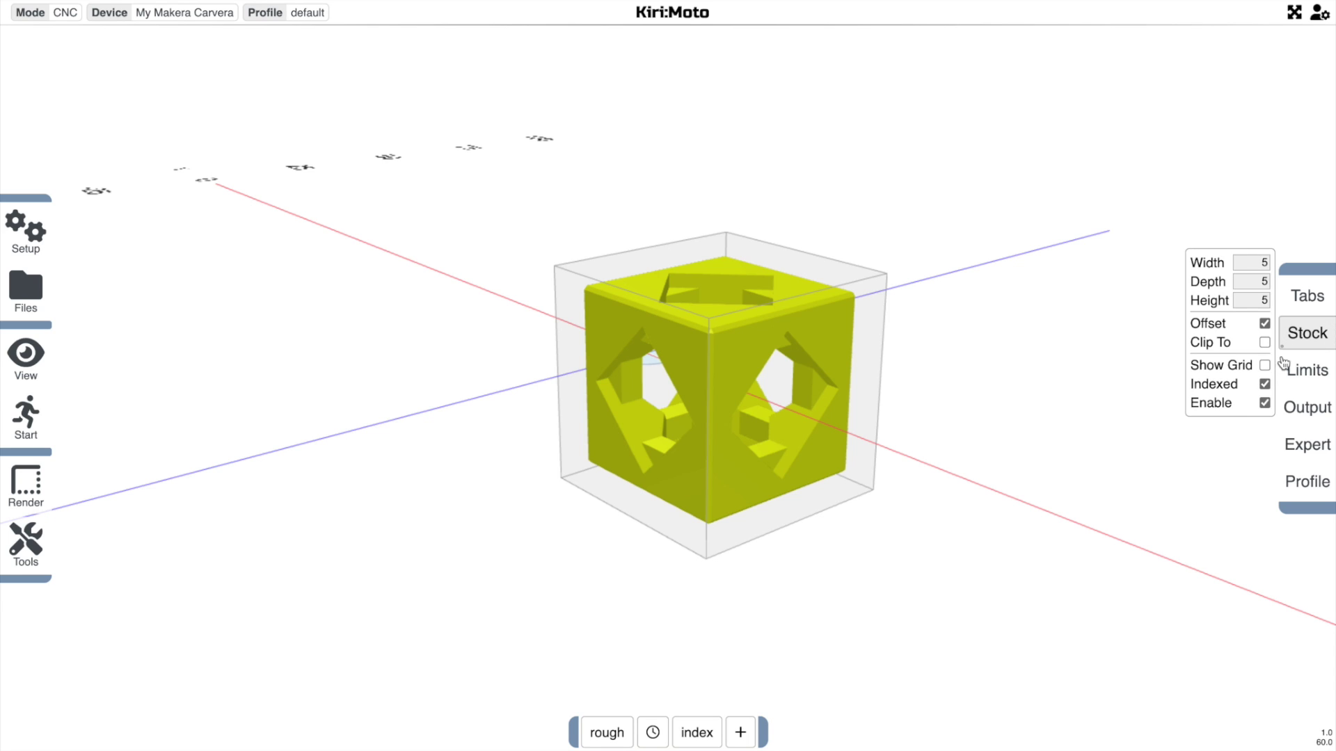
mouse_move(711, 742)
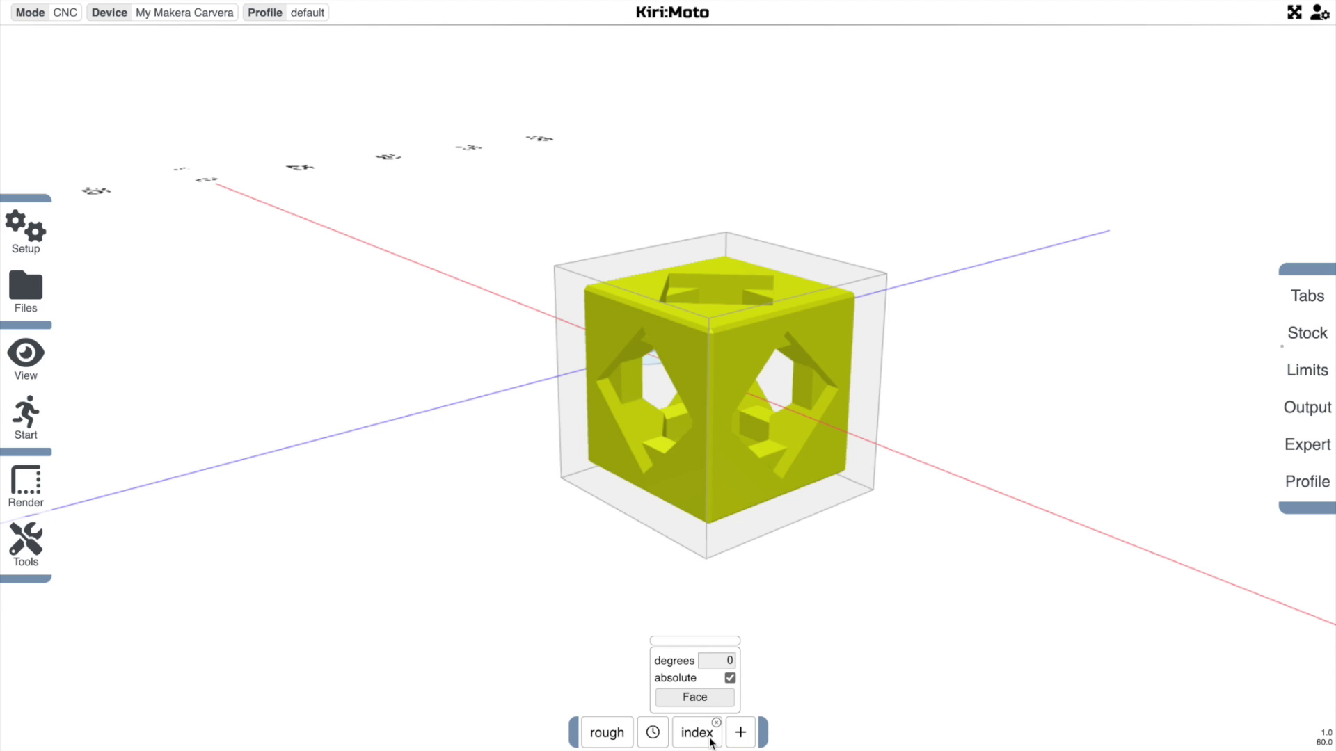
mouse_move(708, 742)
left_mouse_down()
mouse_move(655, 736)
mouse_move(710, 735)
left_mouse_up()
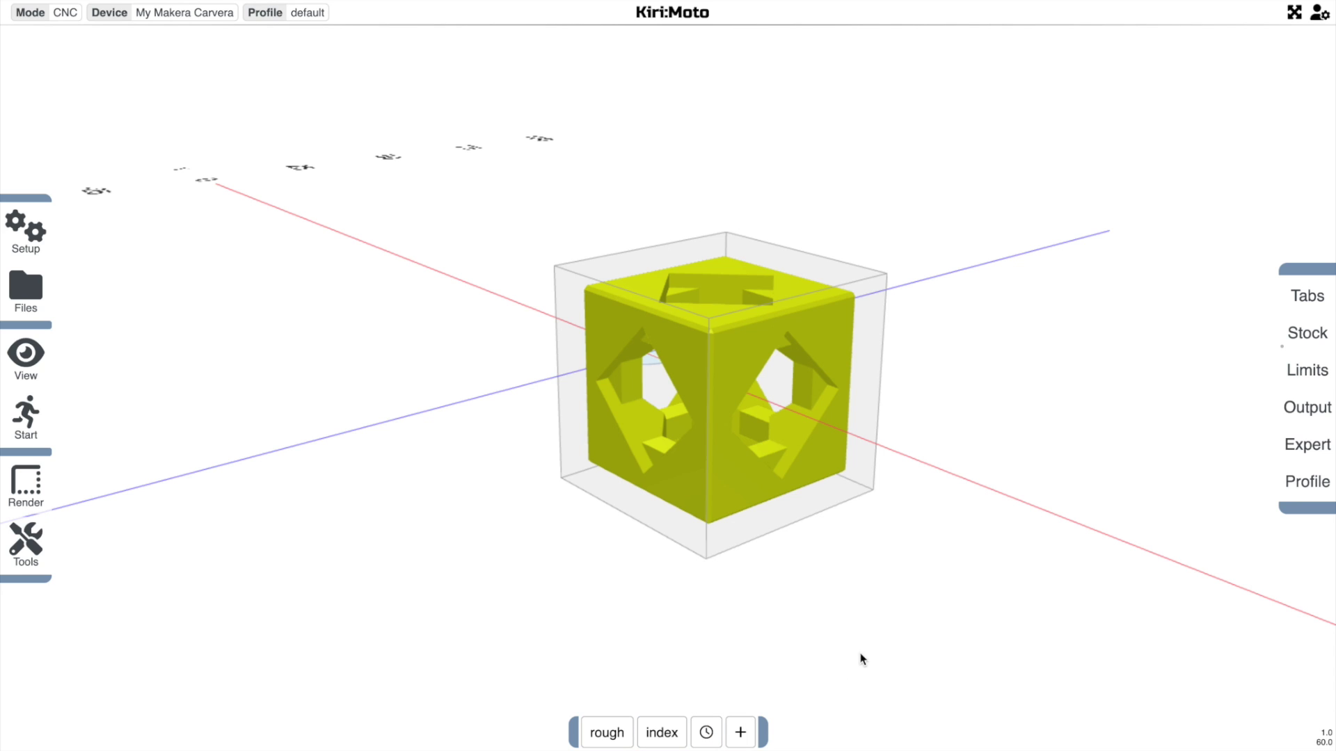
Set the index operation's rotation to 45 degrees and inspect the turned part.
mouse_move(673, 729)
left_click(678, 663)
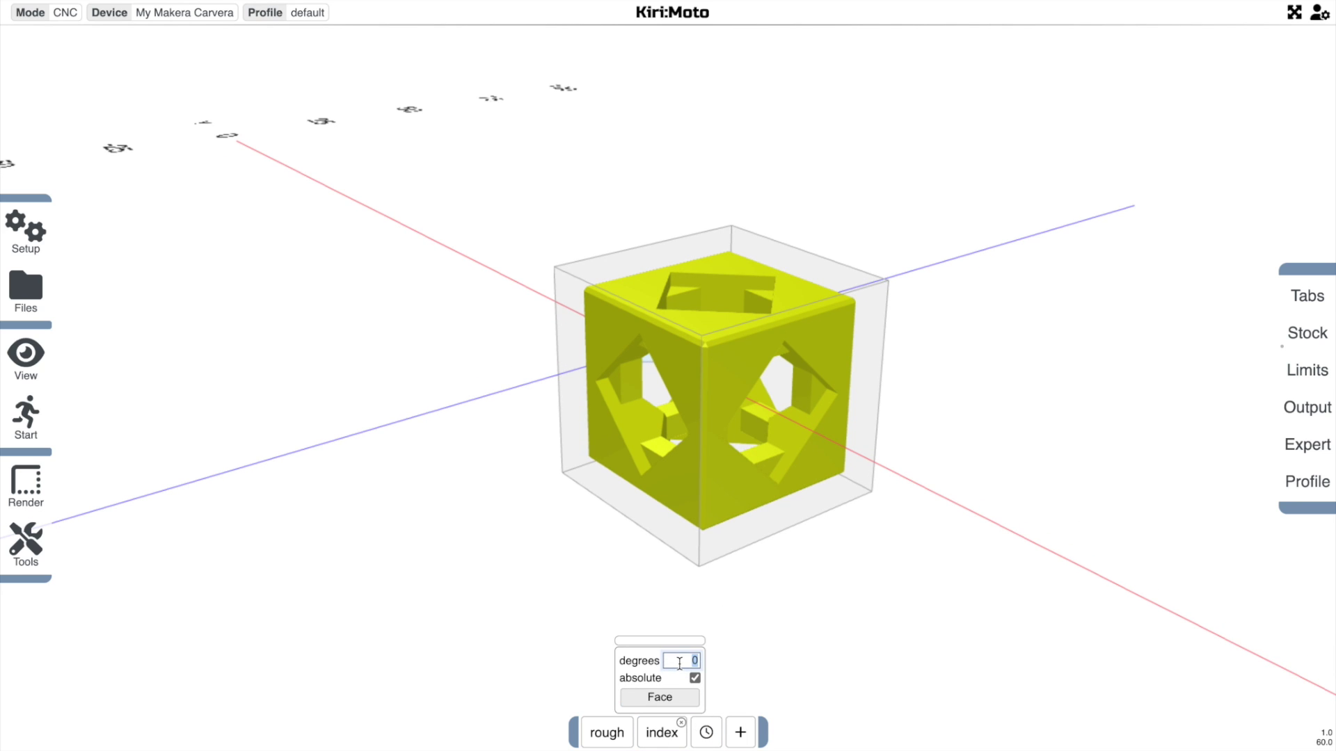
type("45")
key("Return")
mouse_move(740, 731)
left_click_drag(569, 546, 689, 552)
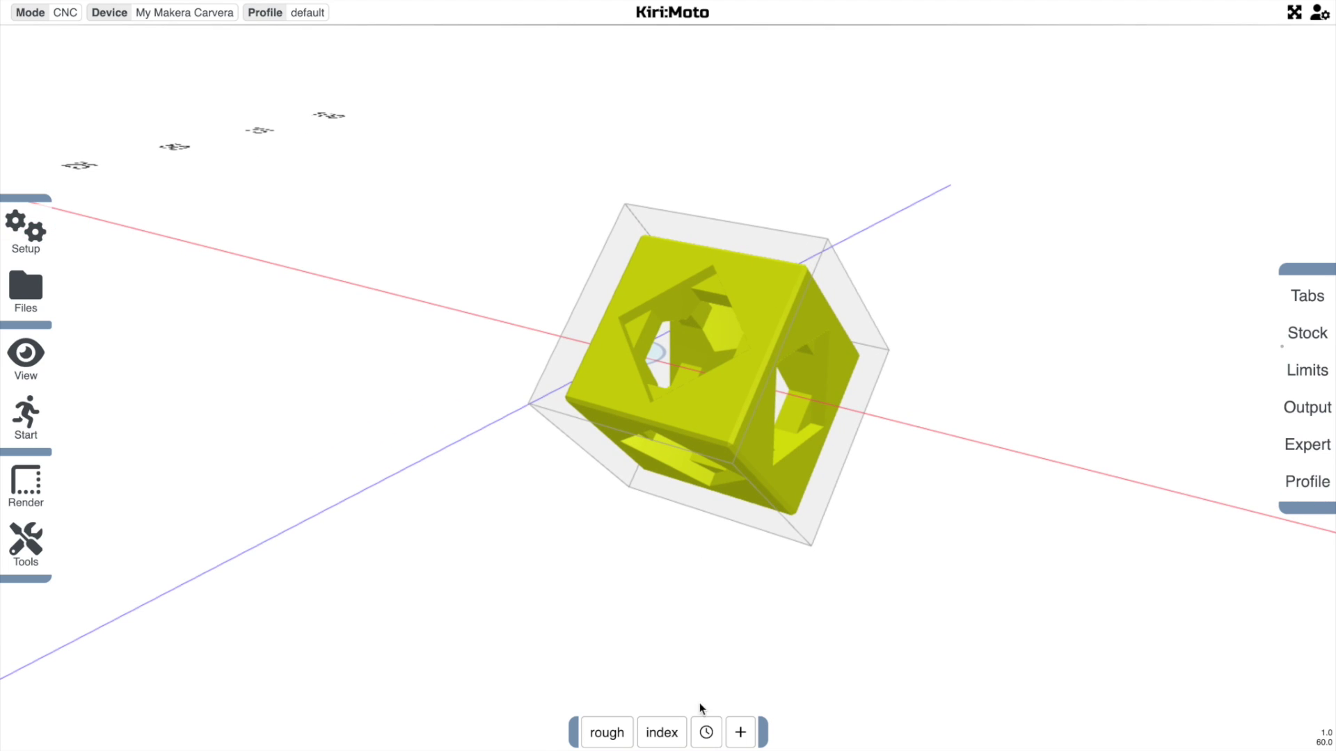
Set the index operation's absolute rotation to 90 degrees.
mouse_move(657, 747)
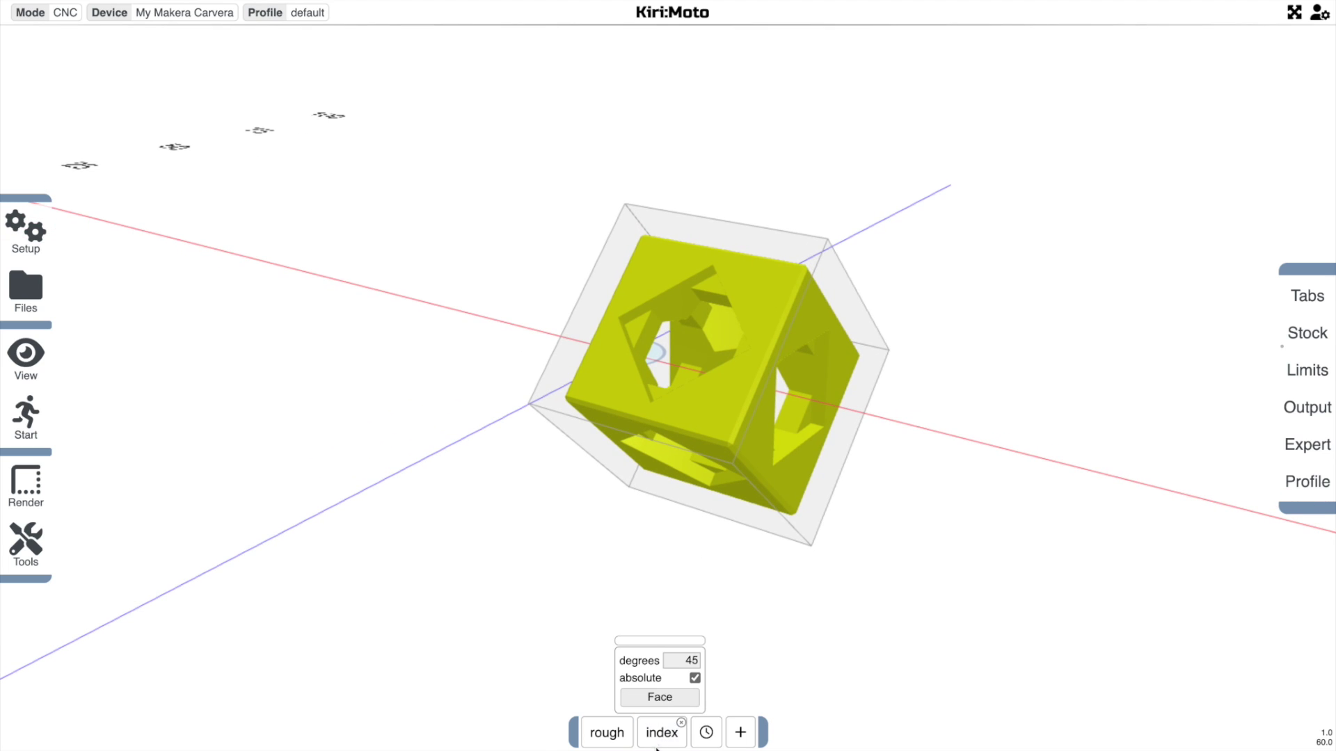
left_click(684, 661)
key("Return")
left_click(713, 727)
left_click_drag(791, 571, 706, 592)
Slice the part to preview the roughing toolpaths with the 90-degree index applied.
key("s")
key("a")
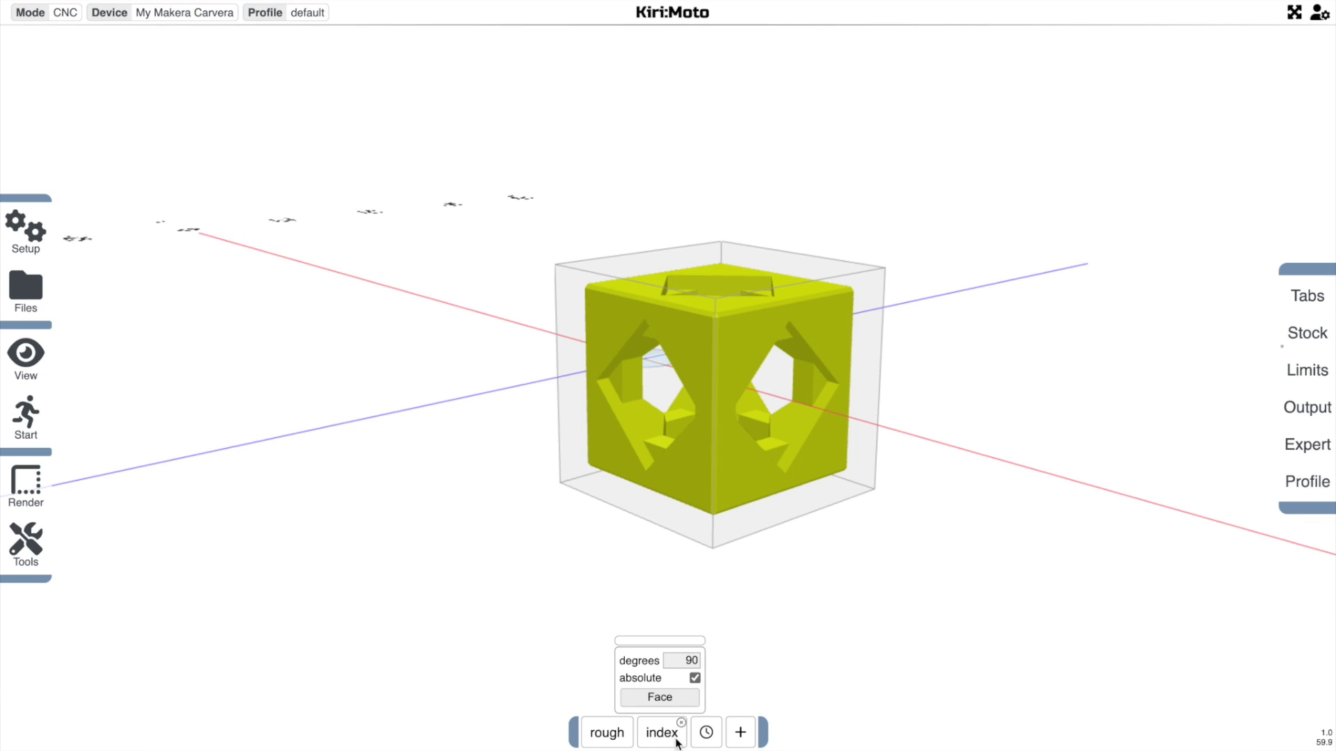
left_click_drag(819, 615, 802, 532)
key("s")
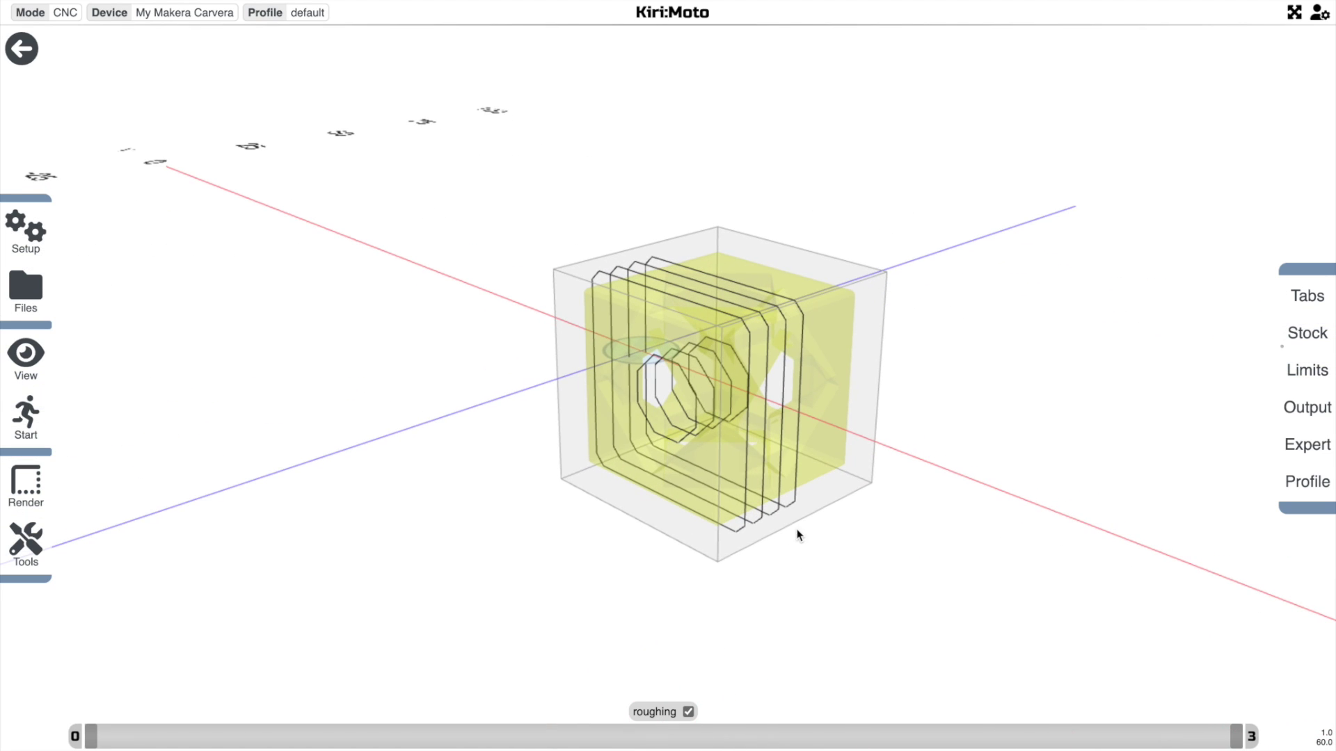
key("Escape")
Preview the roughing slices with the timeline marker before the index operation, and return the marker behind it.
left_click_drag(710, 735, 651, 735)
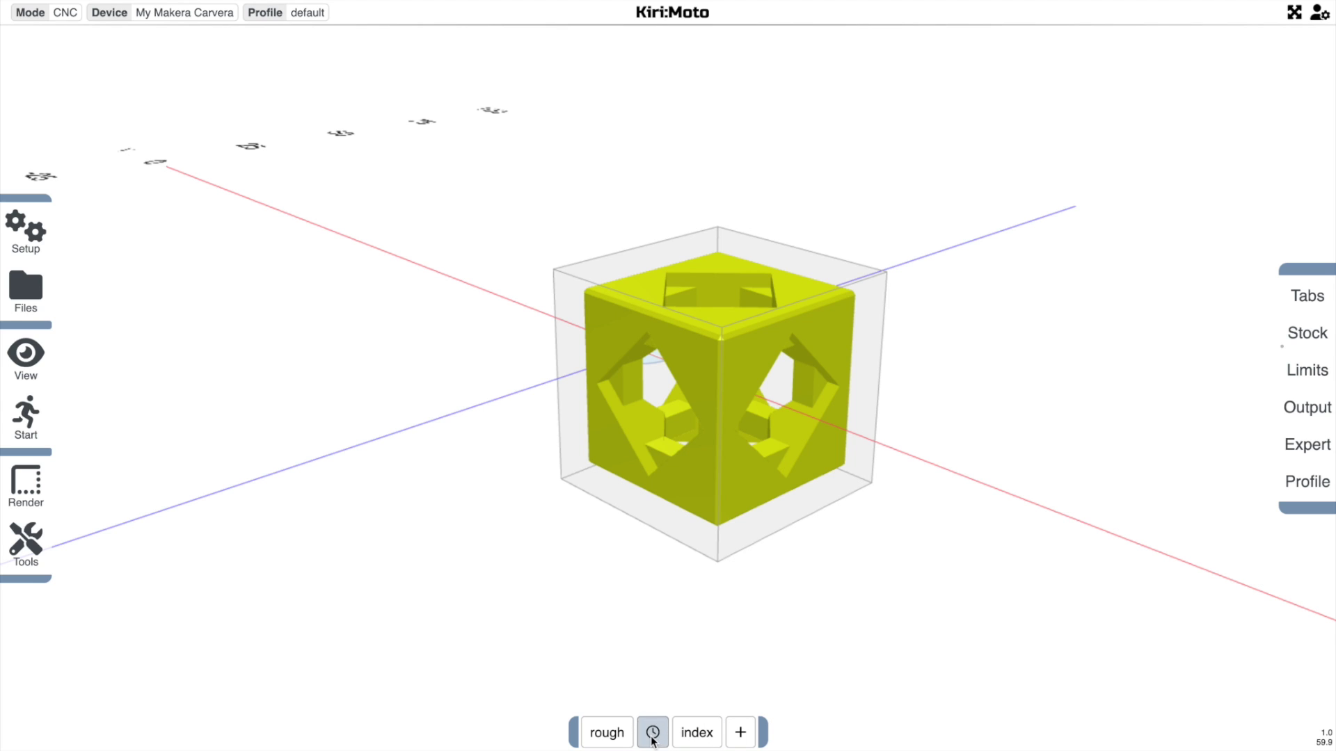
key("s")
left_click_drag(753, 569, 729, 554)
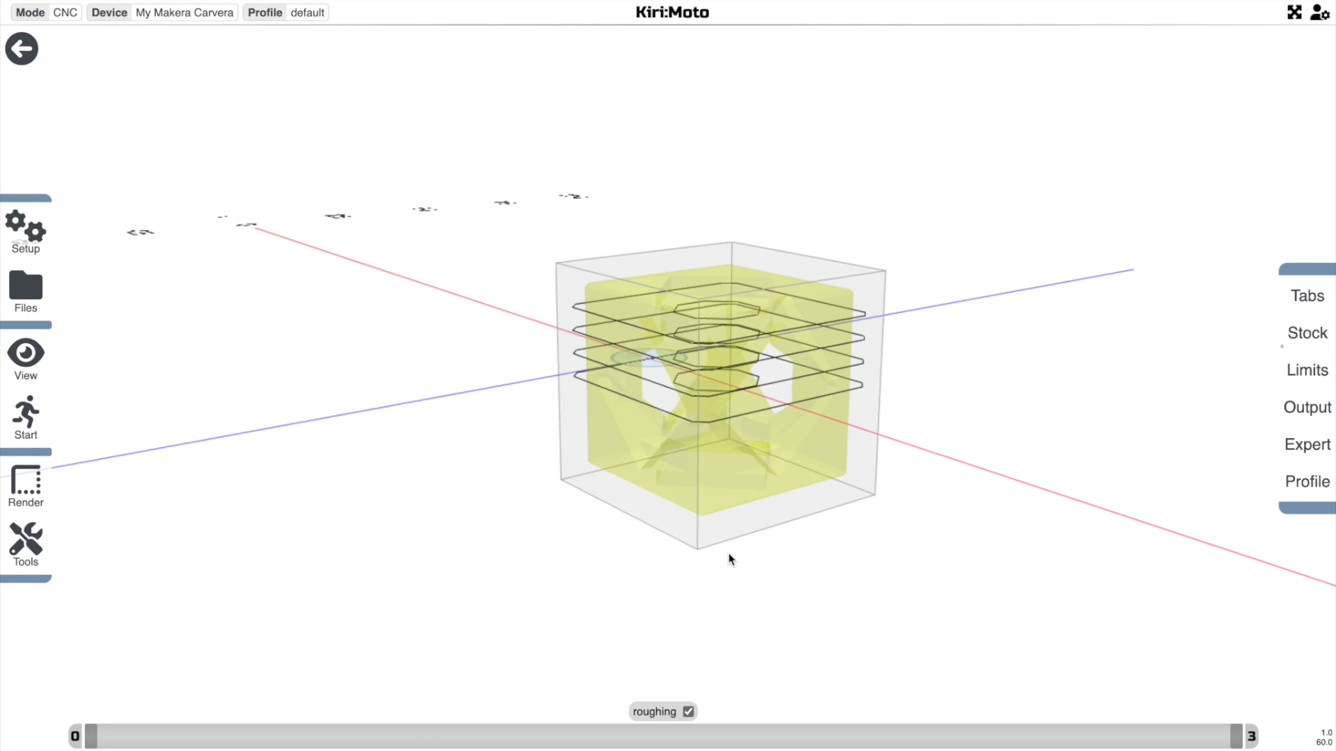
key("Escape")
left_click_drag(653, 727, 713, 730)
left_click_drag(742, 628, 740, 669)
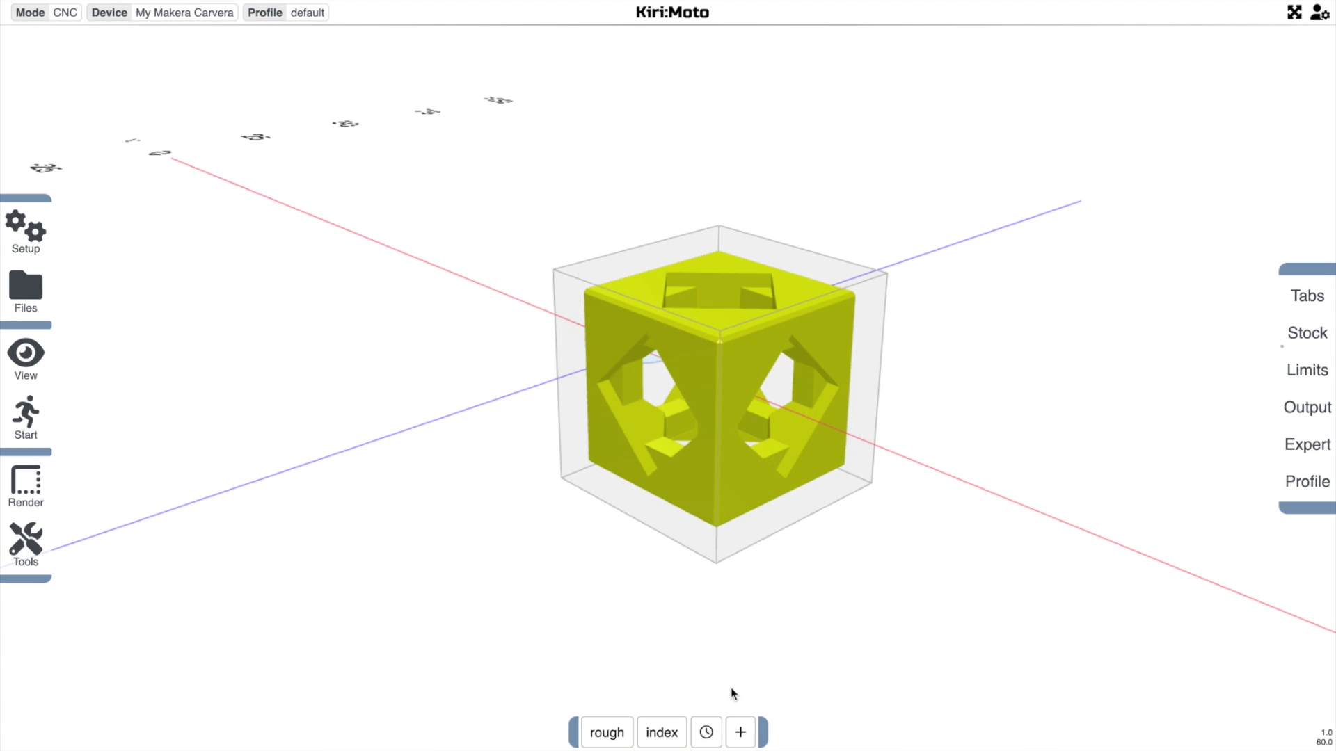
Add two more rough operations at the end of the operation list.
mouse_move(733, 736)
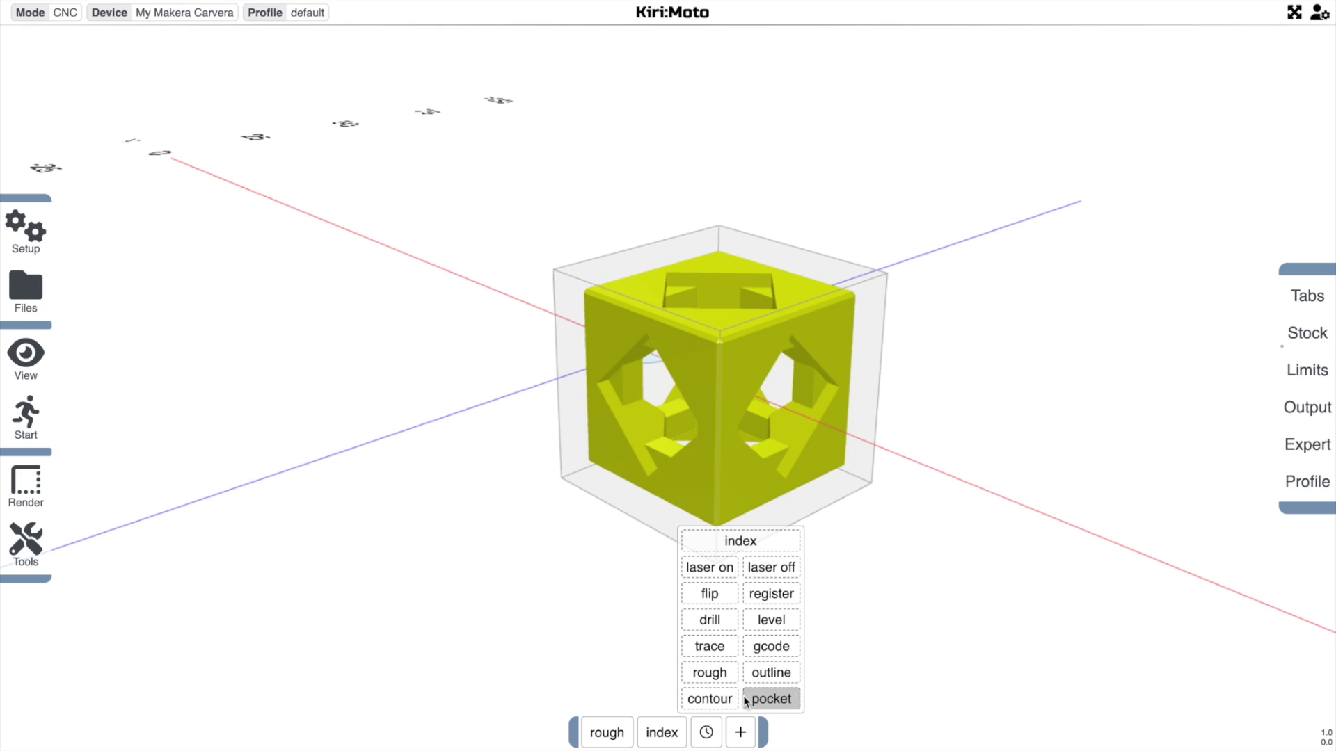
left_click(720, 678)
mouse_move(771, 735)
left_click(738, 673)
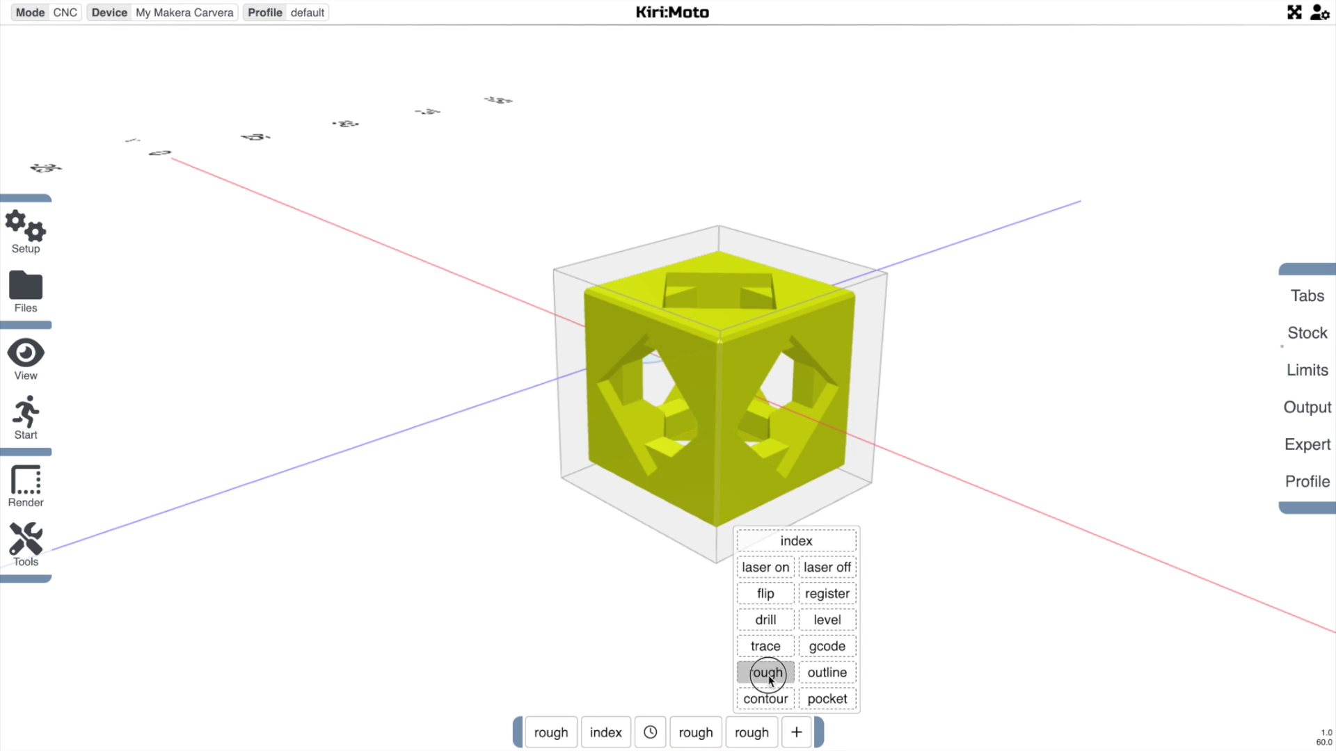
Add one more rough operation and three index operations at the end of the operation list.
left_click(766, 673)
mouse_move(840, 731)
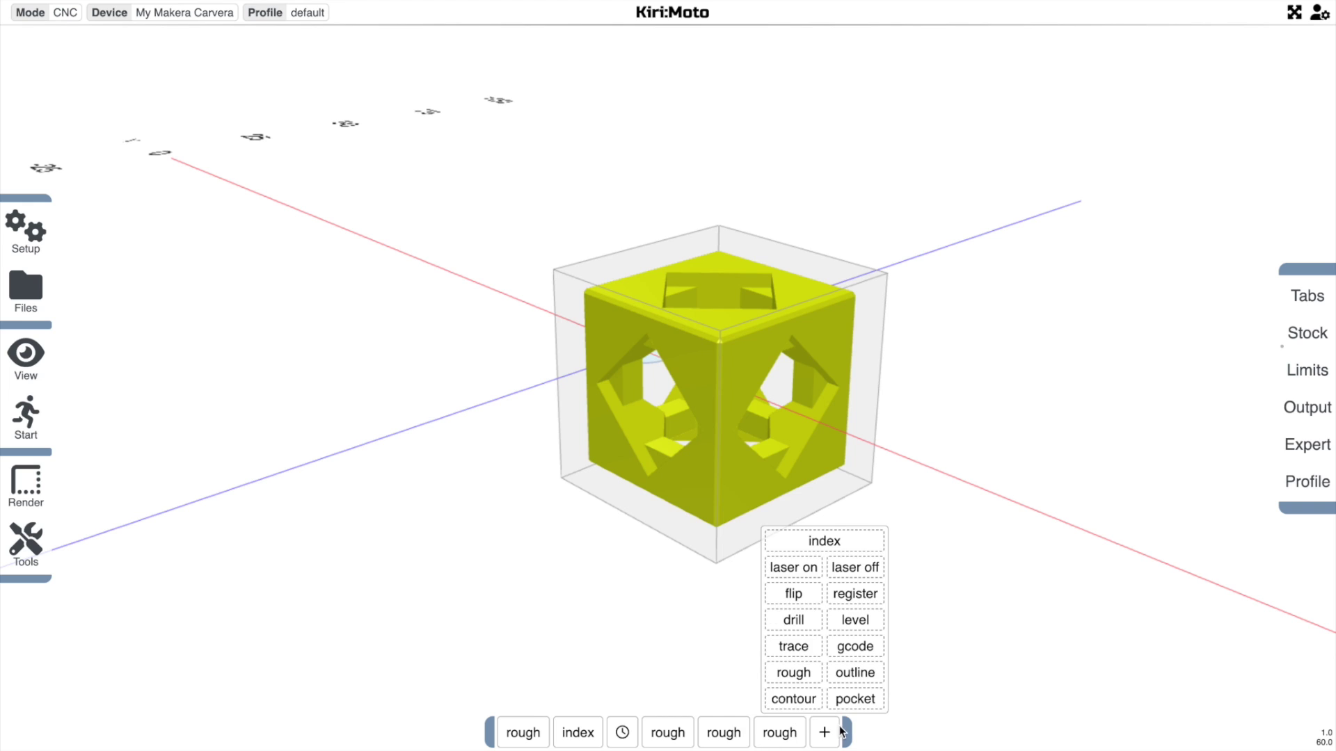
left_click(824, 540)
mouse_move(842, 734)
left_click(856, 541)
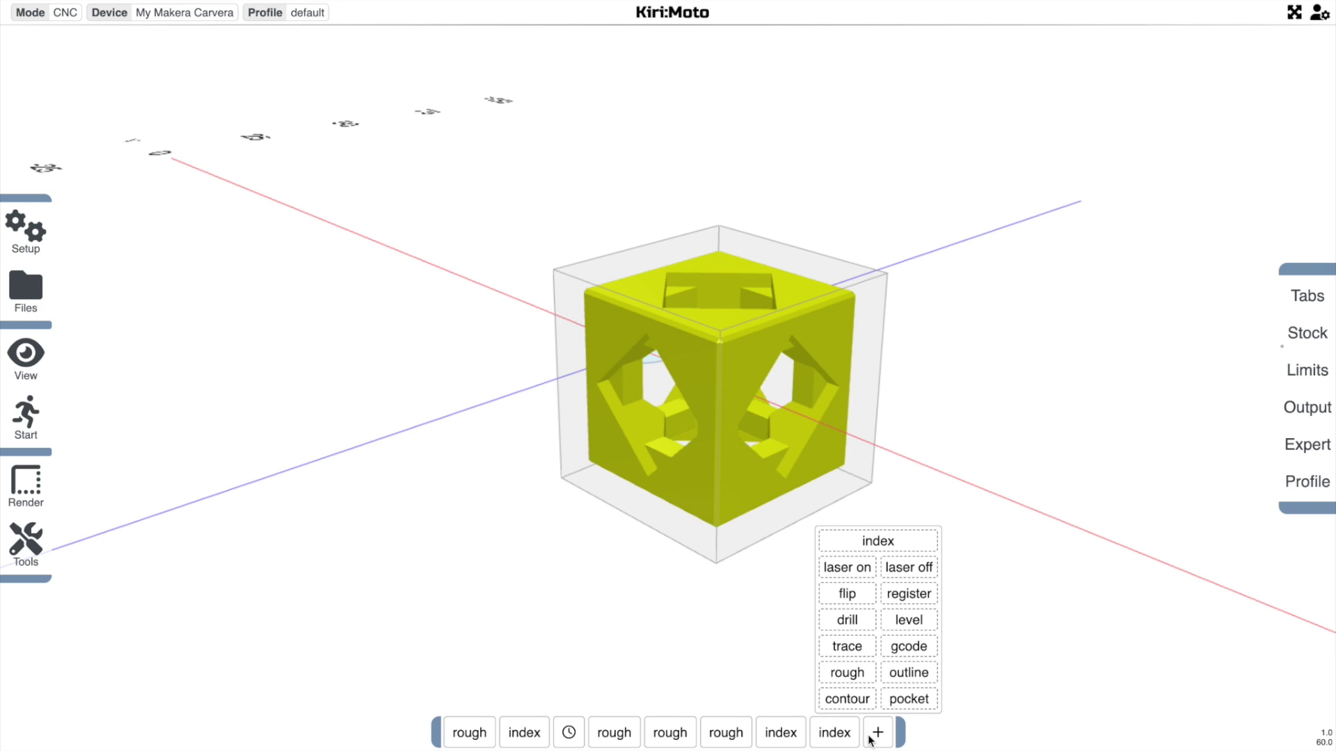
left_click(889, 541)
Reorder the added operations so that each rough operation is followed by an index operation.
mouse_move(582, 744)
left_click_drag(754, 732, 641, 732)
left_click_drag(807, 732, 725, 734)
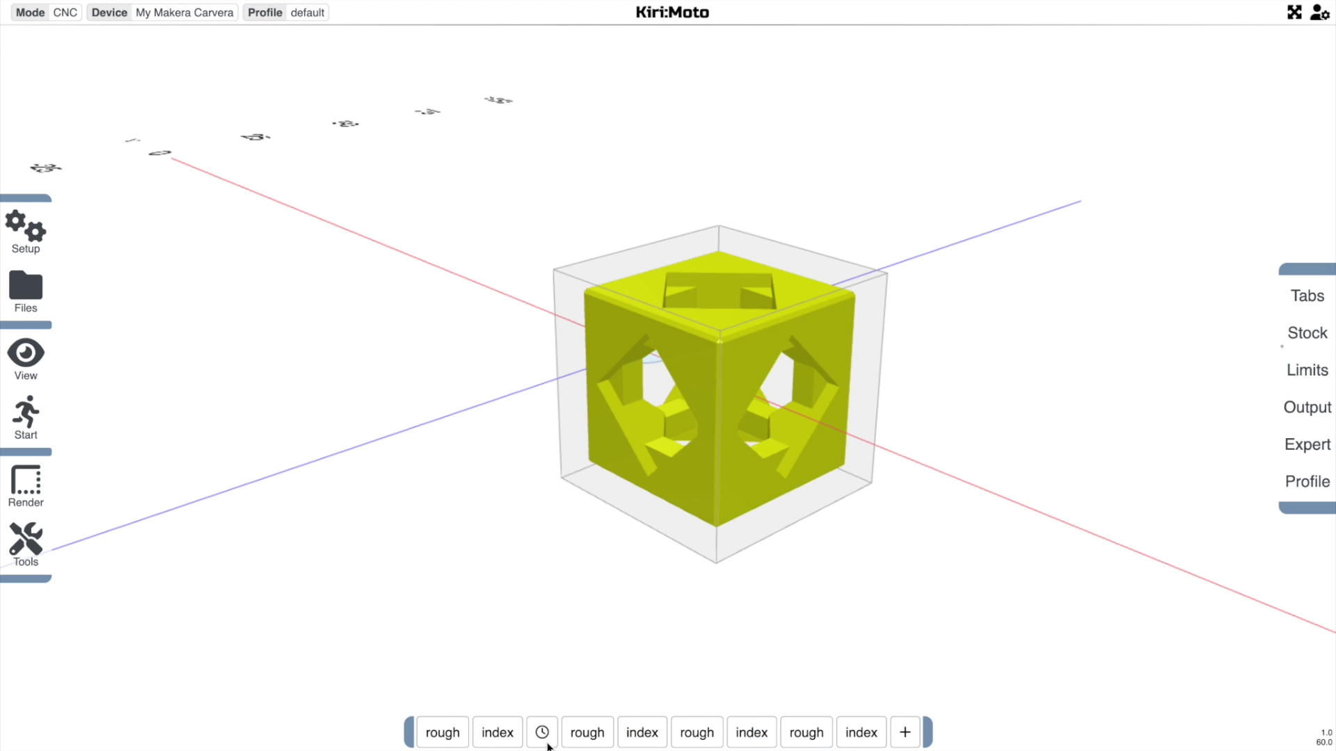
Set the second index operation to 180 degrees and the third to 270 degrees absolute.
mouse_move(595, 745)
mouse_move(646, 738)
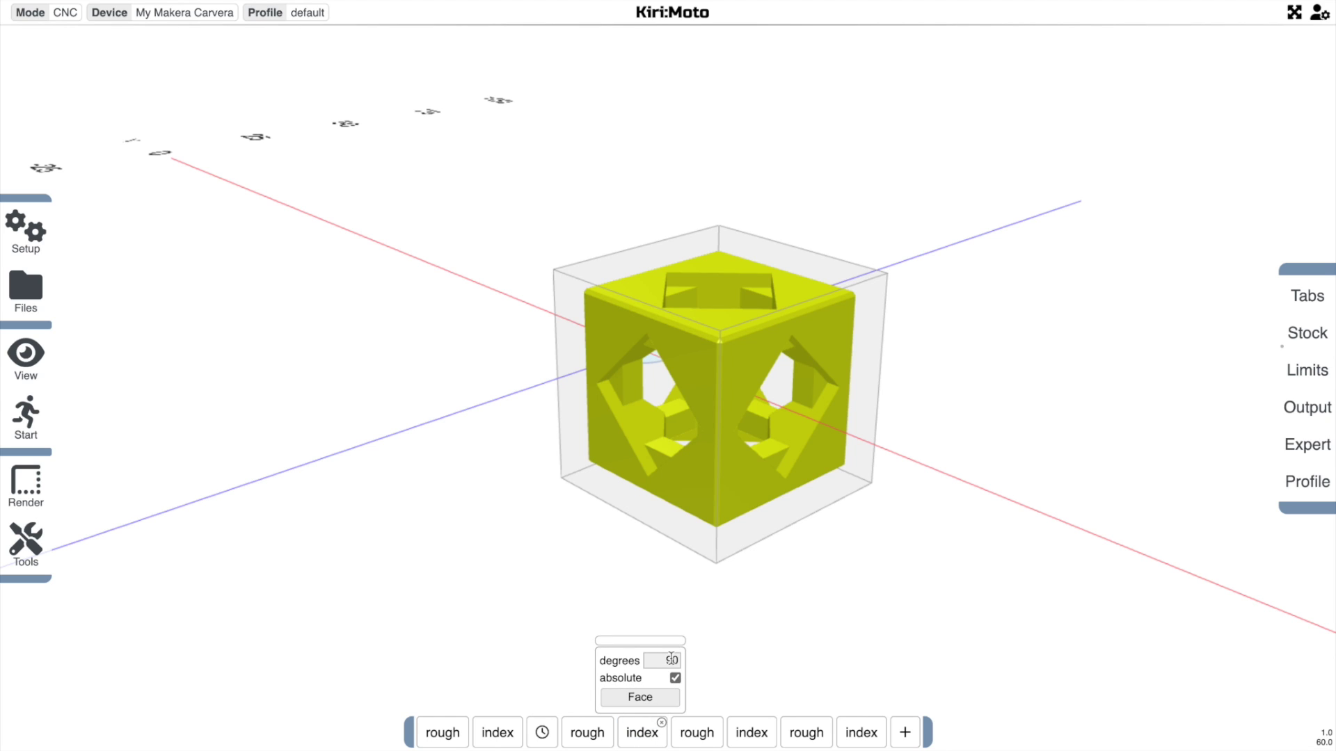
key("Return")
mouse_move(752, 731)
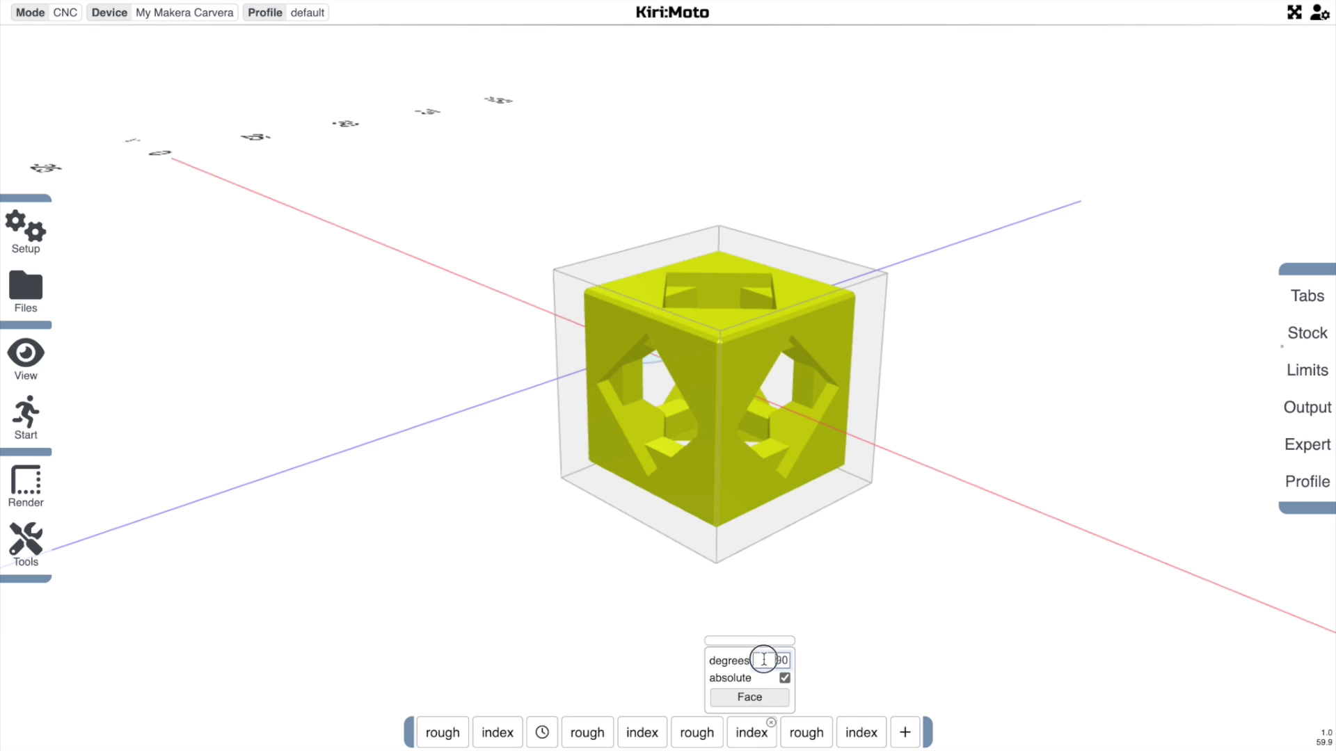
type("270")
key("Return")
Move the timeline marker behind the last index operation and slice the part to preview all roughing passes.
left_click_drag(542, 733, 893, 743)
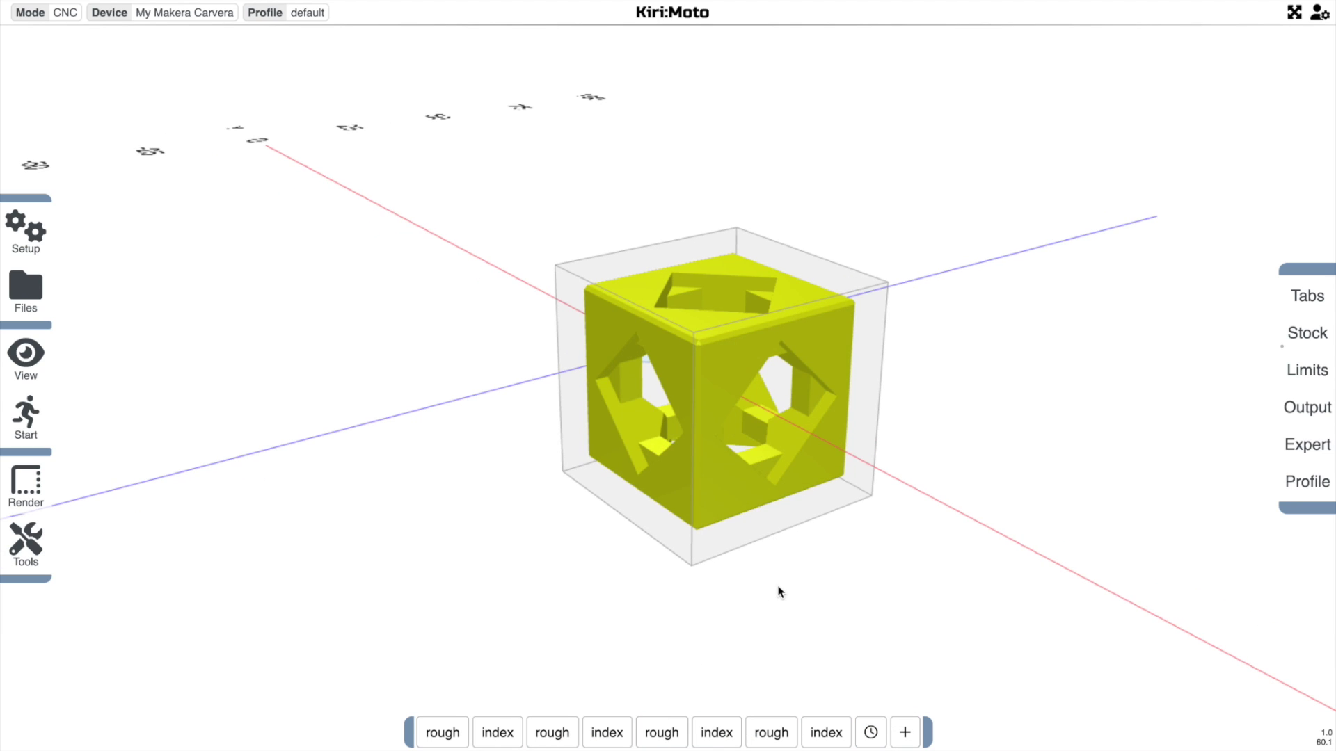
key("s")
left_click_drag(781, 590, 740, 587)
key("a")
Place the timeline marker directly after the first rough operation and slice the part to preview its toolpaths.
left_click_drag(869, 731, 487, 736)
key("s")
left_click_drag(692, 506, 869, 459)
scroll(701, 469, "up", 3)
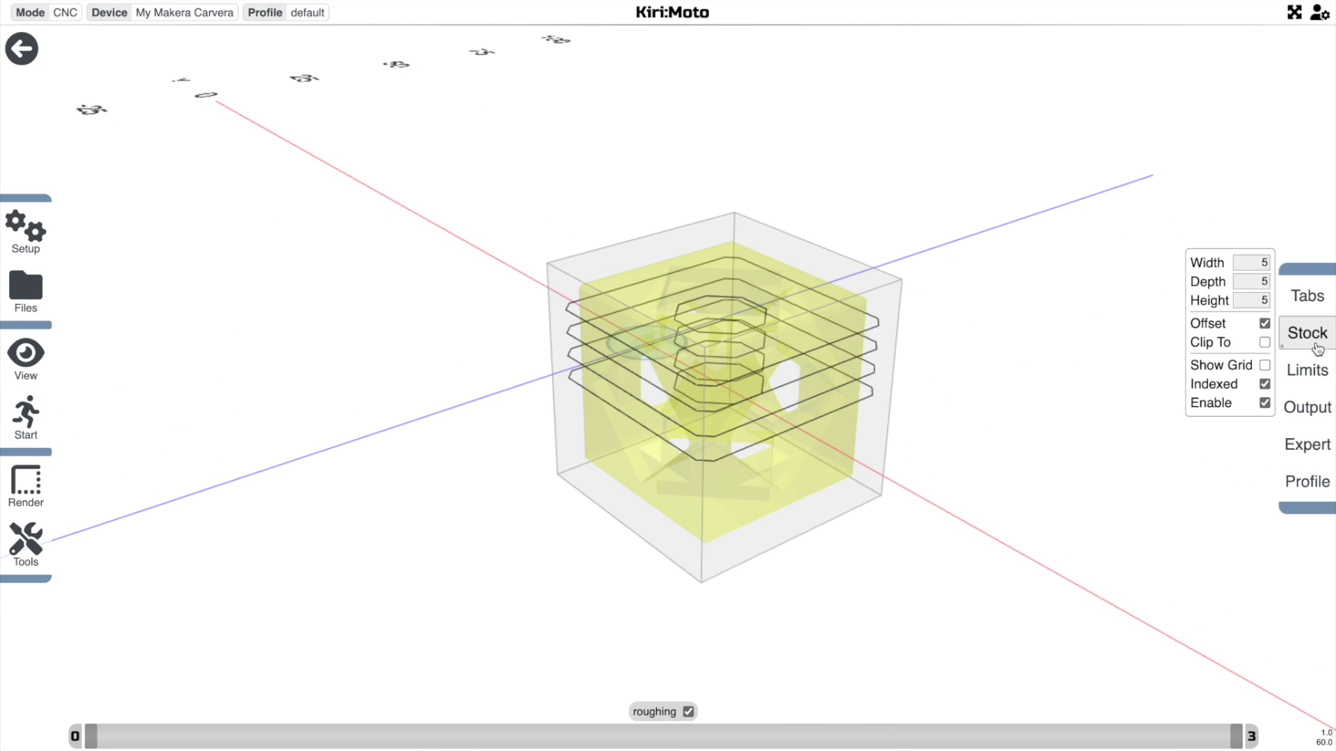
Set the Z Bottom limit to 2 and inspect its plane against the roughing slices.
mouse_move(1308, 385)
left_click_drag(854, 425, 864, 388)
double_click(1268, 340)
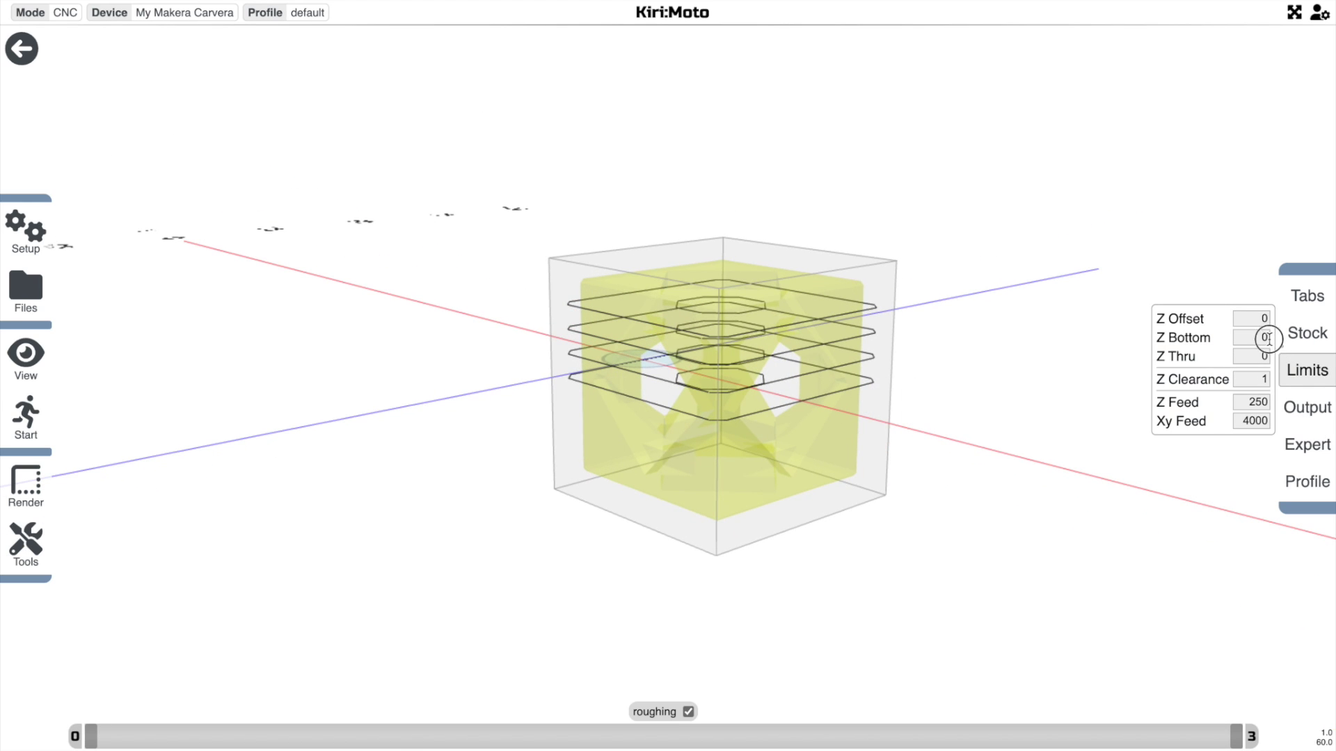
type("2")
key("Return")
left_click_drag(993, 351, 914, 414)
Reset the Z Bottom limit, inspect the roughing slices from several sides and leave the slice preview.
mouse_move(1327, 337)
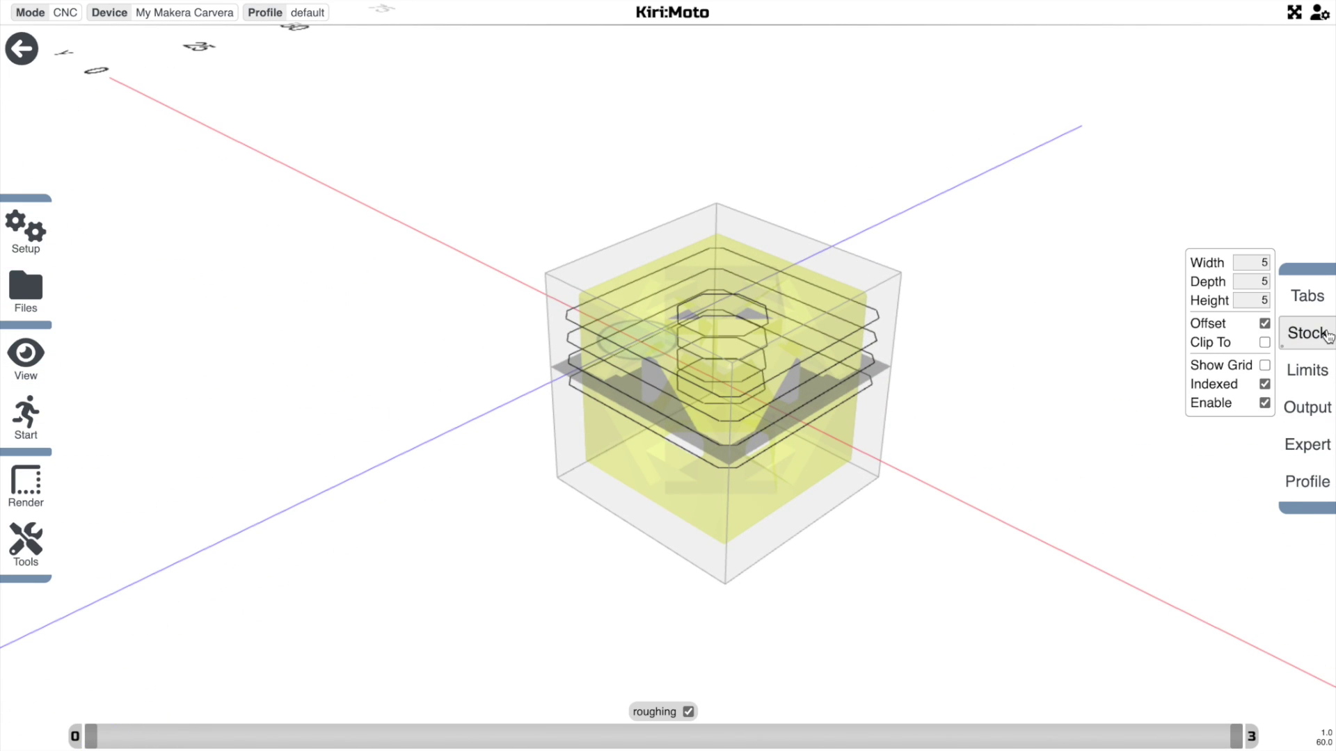
mouse_move(1297, 368)
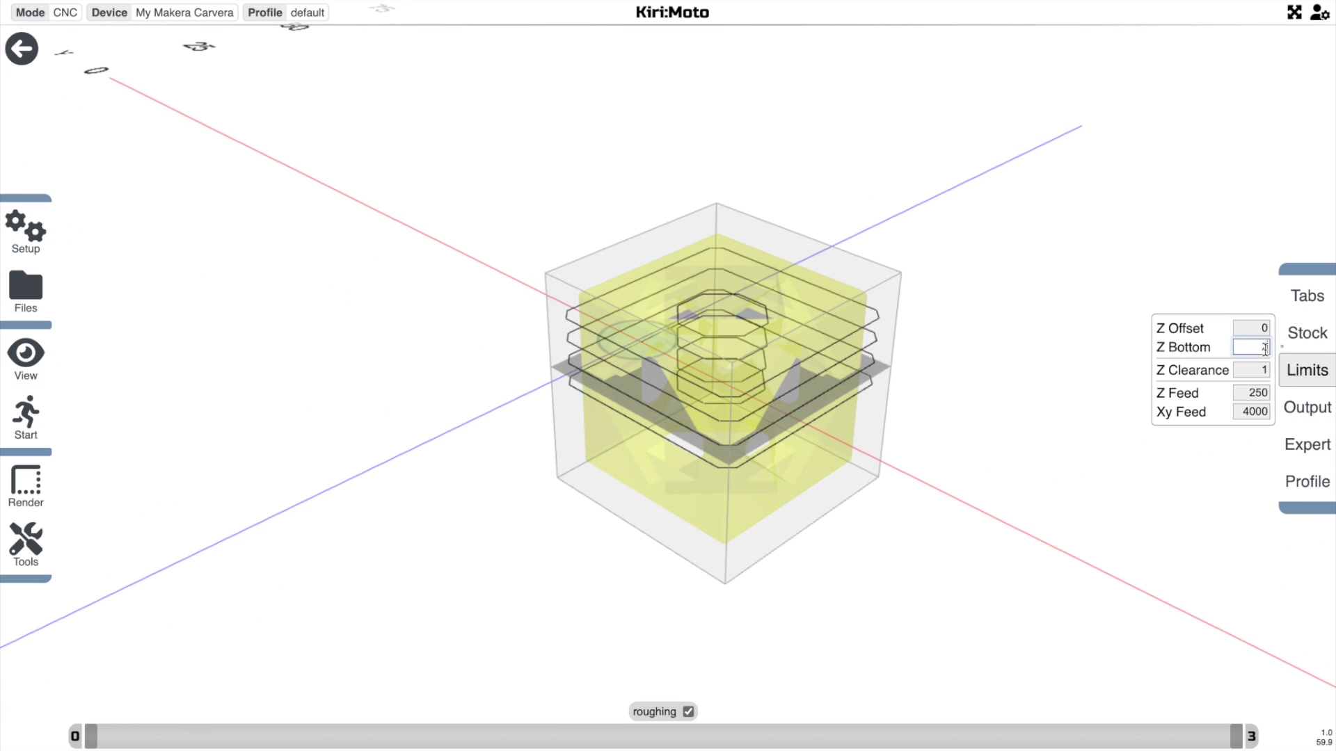
key("Return")
scroll(1075, 386, "up", 3)
scroll(1076, 386, "down", 3)
key("a")
mouse_move(932, 411)
left_mouse_down()
mouse_move(933, 360)
mouse_move(940, 415)
mouse_move(916, 408)
mouse_move(946, 411)
left_mouse_up()
left_click_drag(844, 416, 907, 417)
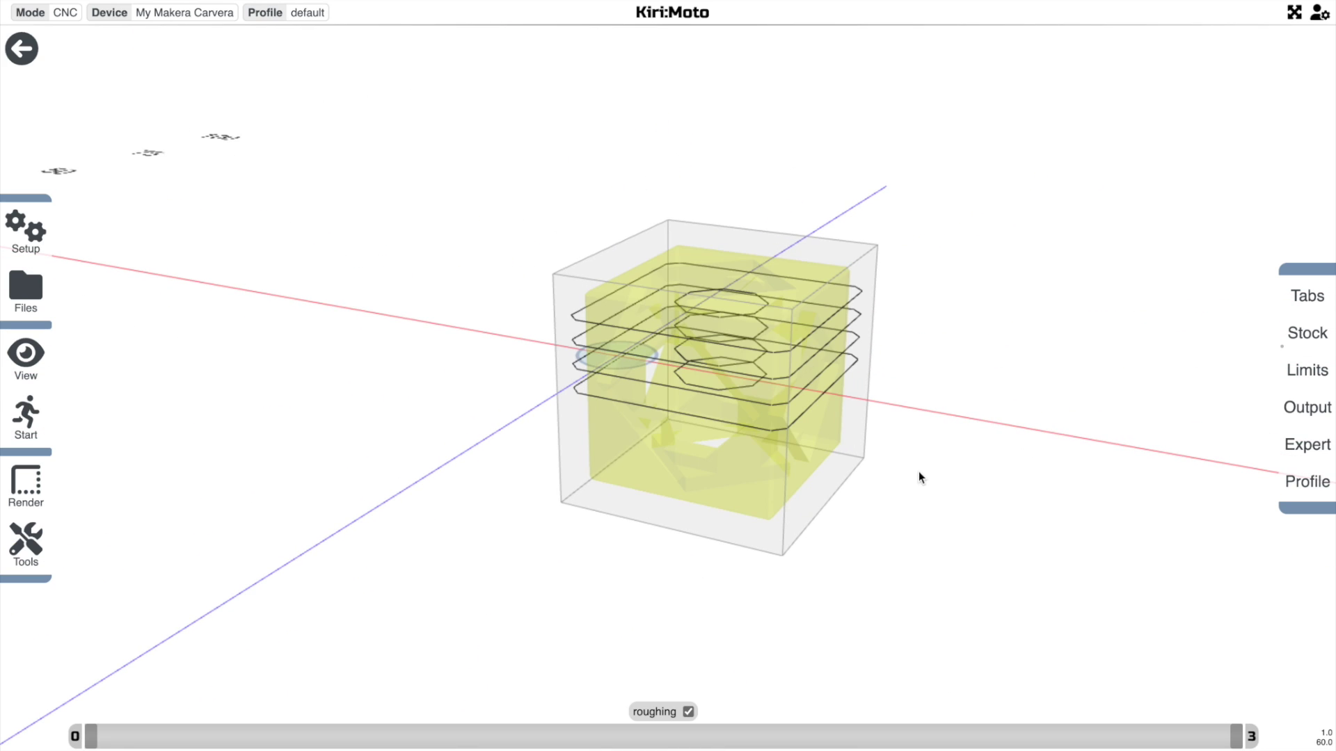
left_click_drag(919, 478, 883, 504)
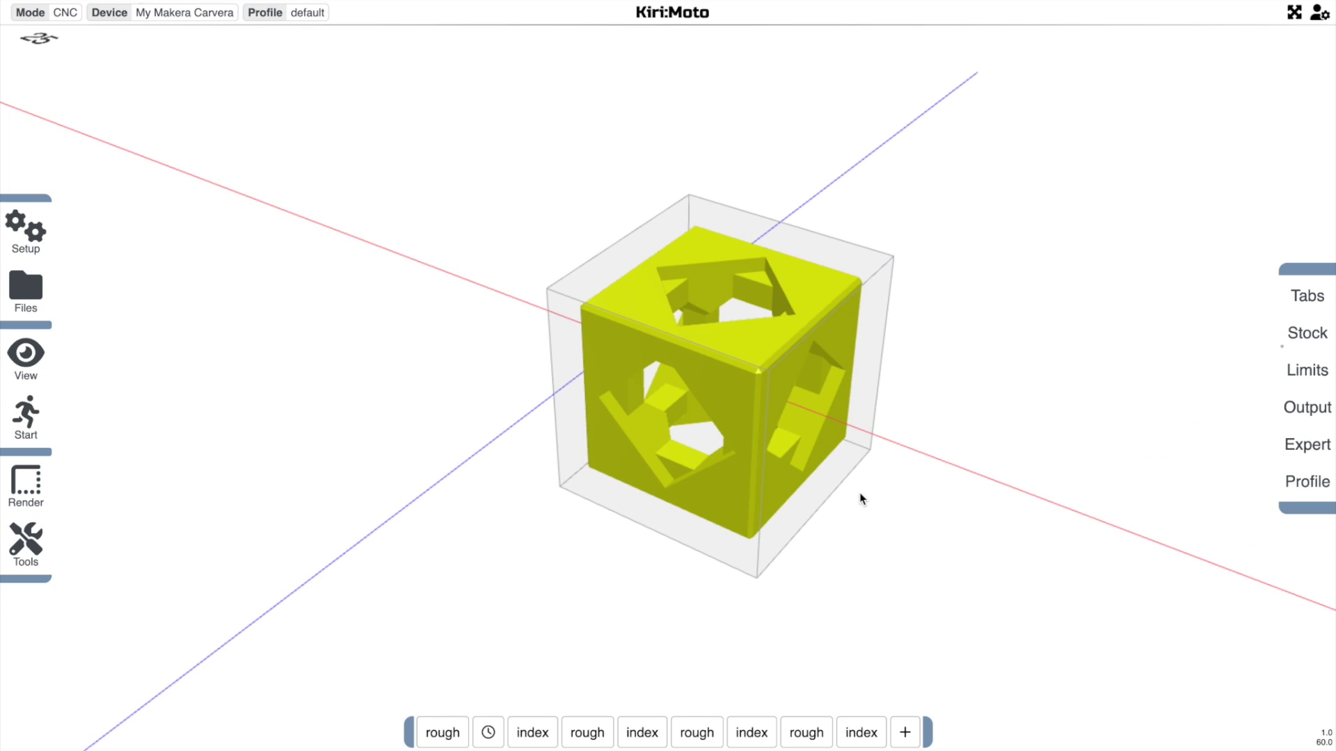
Lay the cube flat on the small chamfered facet at its upper front corner.
scroll(860, 493, "up", 3)
left_click_drag(859, 493, 741, 319)
scroll(834, 467, "up", 8)
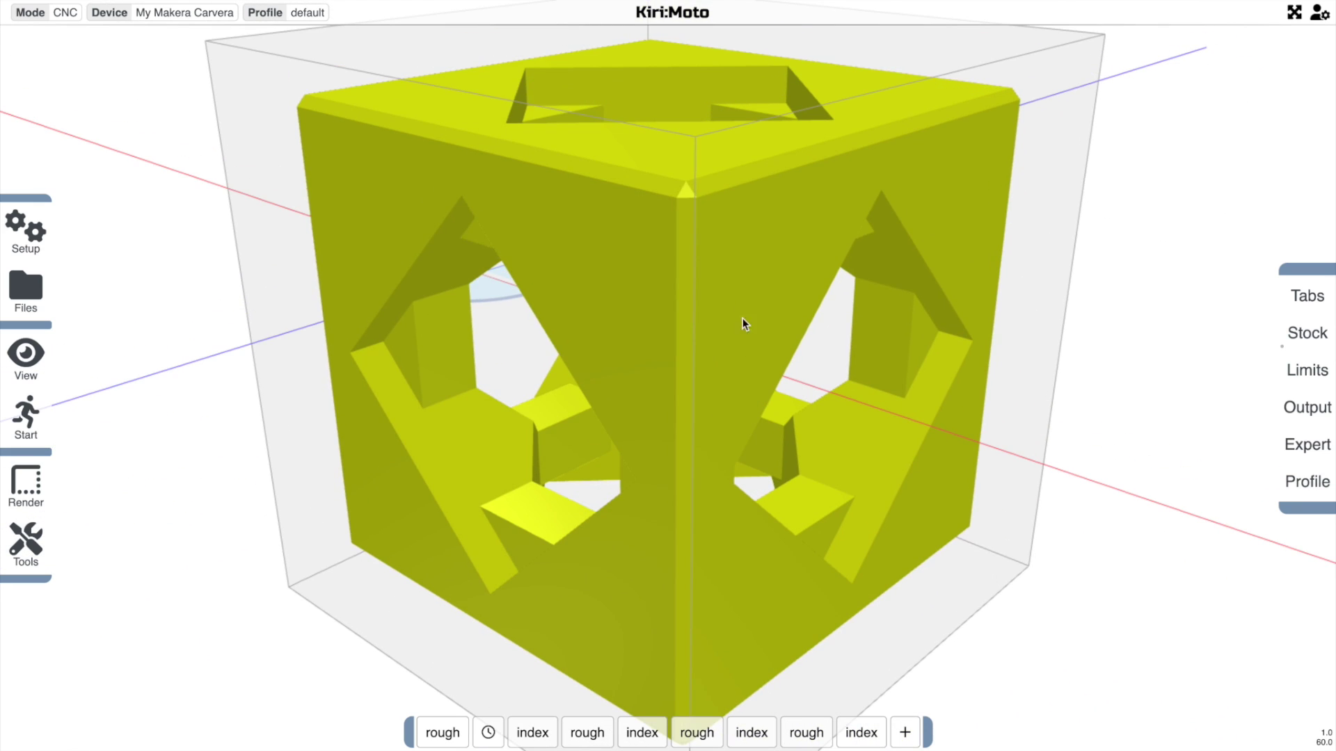
right_click(685, 197)
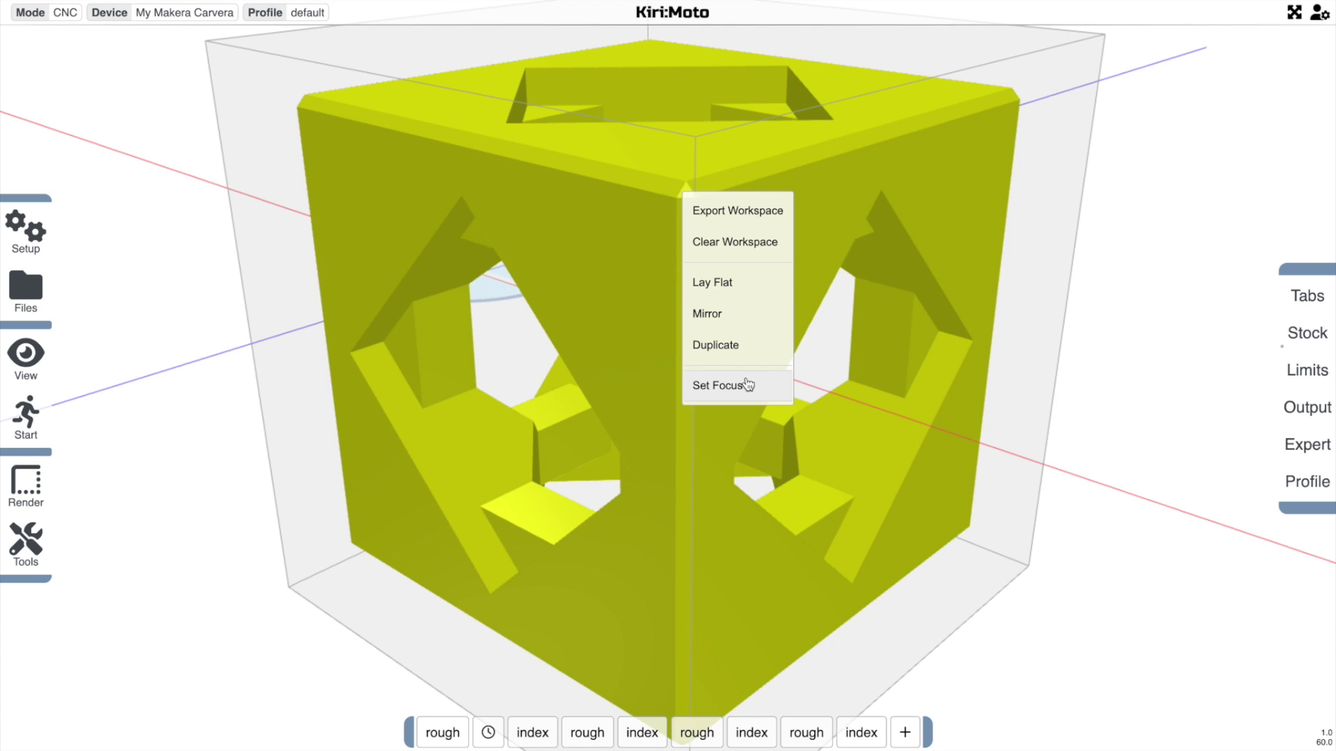
left_click(746, 294)
scroll(874, 525, "down", 4)
left_click_drag(865, 501, 731, 498)
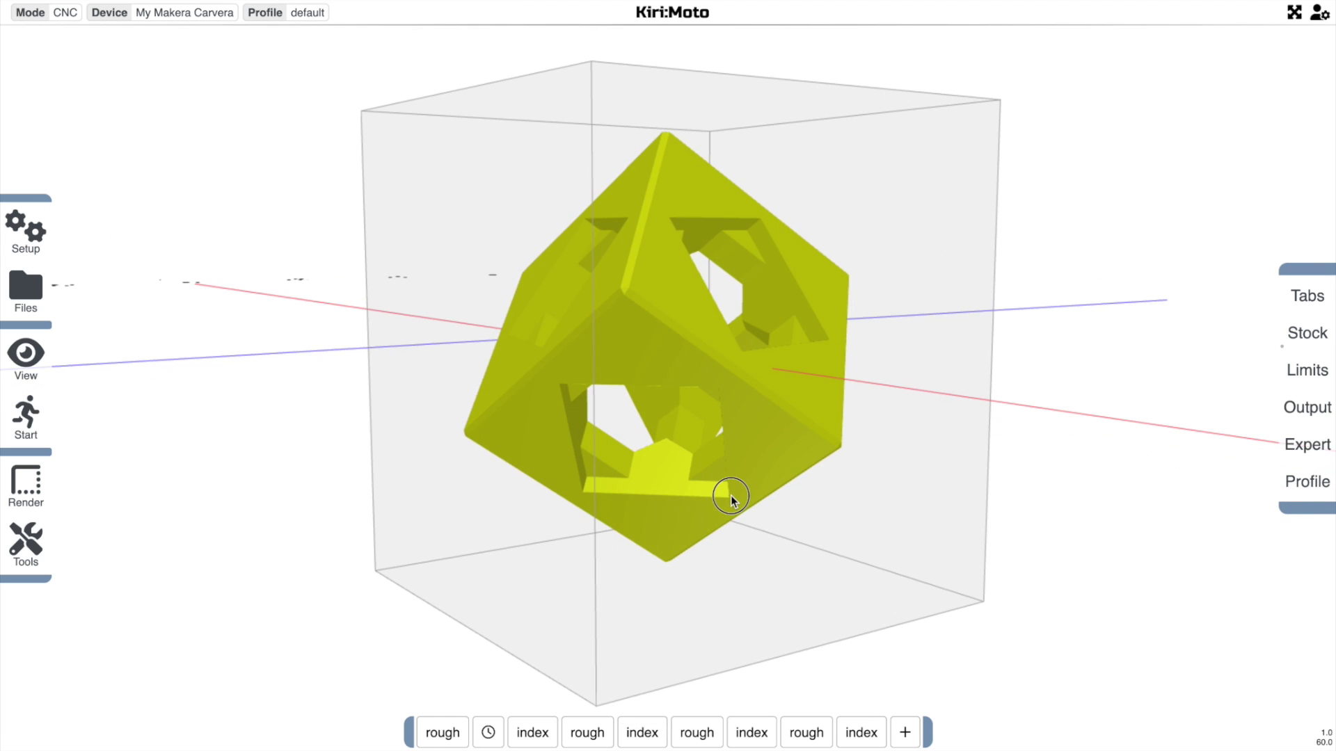
left_click_drag(831, 445, 919, 457)
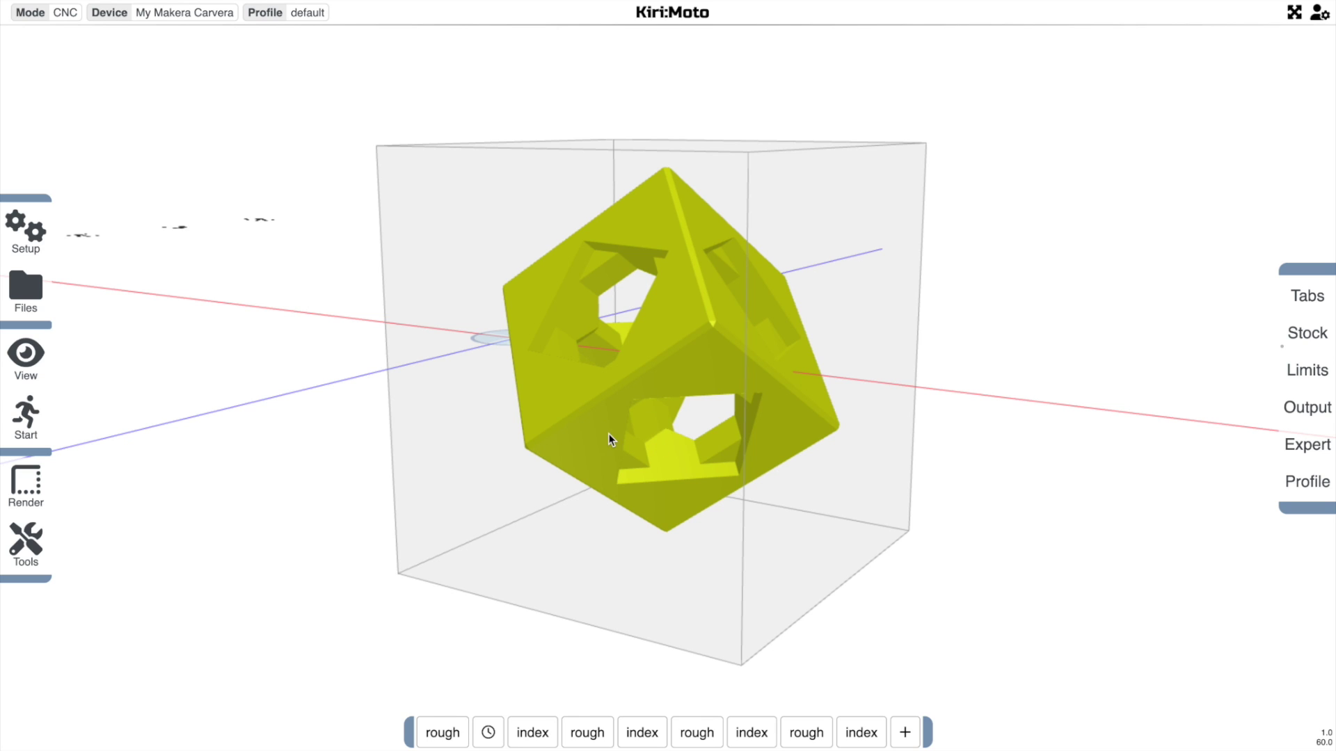
Rotate the cube 45 degrees about the Y axis and deselect it.
left_click(608, 435)
left_click_drag(968, 505, 976, 533)
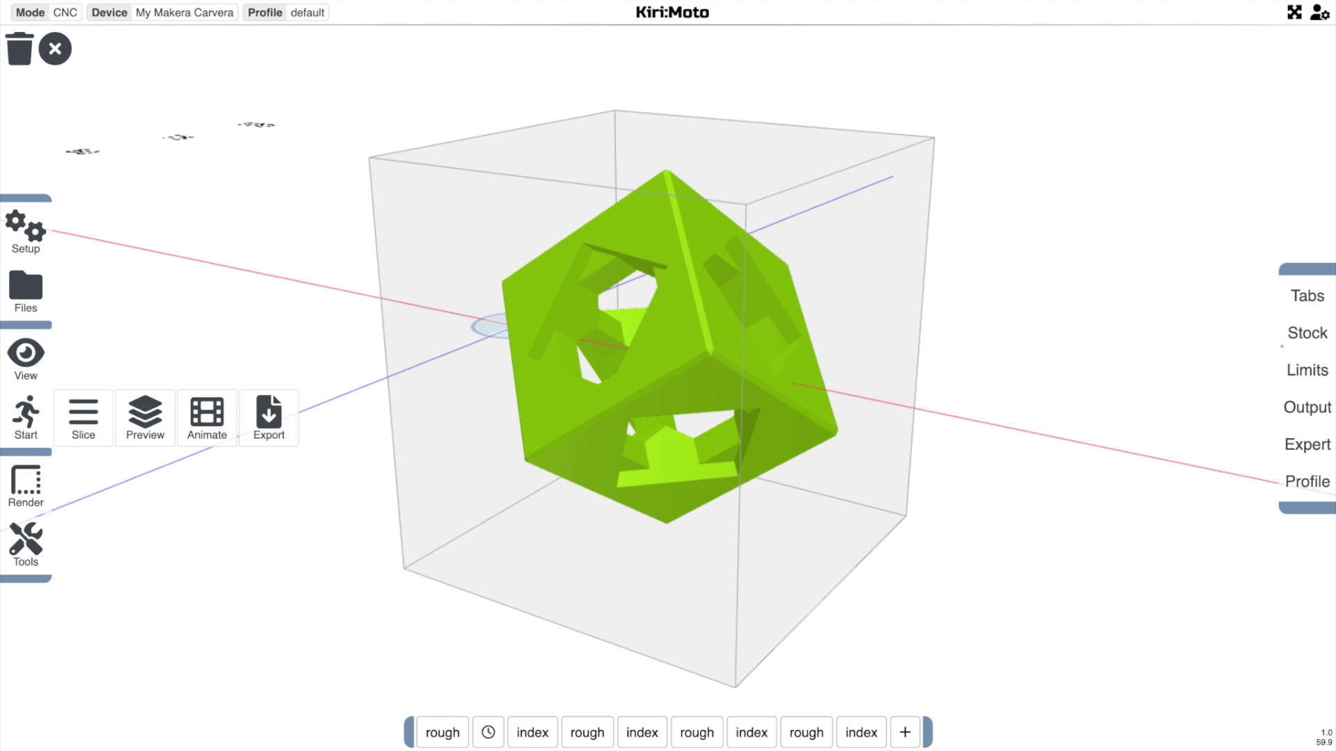
mouse_move(11, 562)
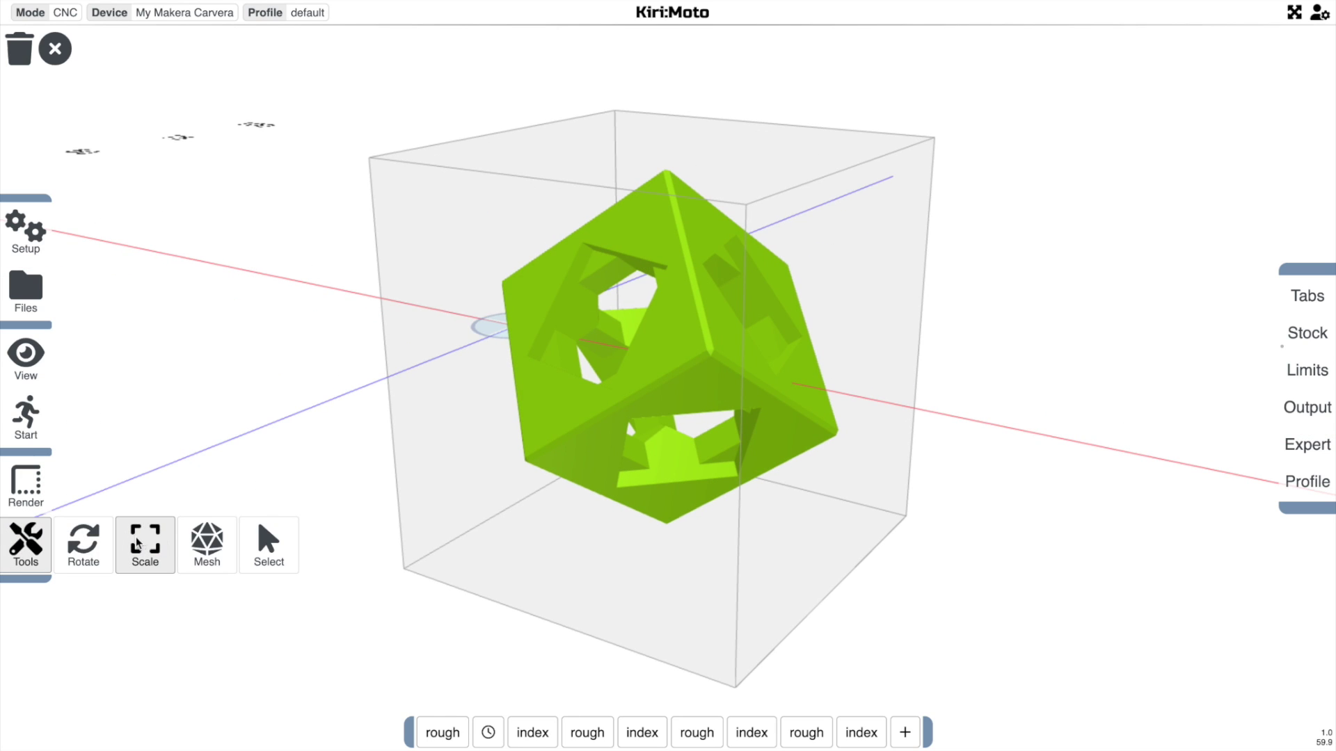
left_click(104, 541)
left_click(230, 244)
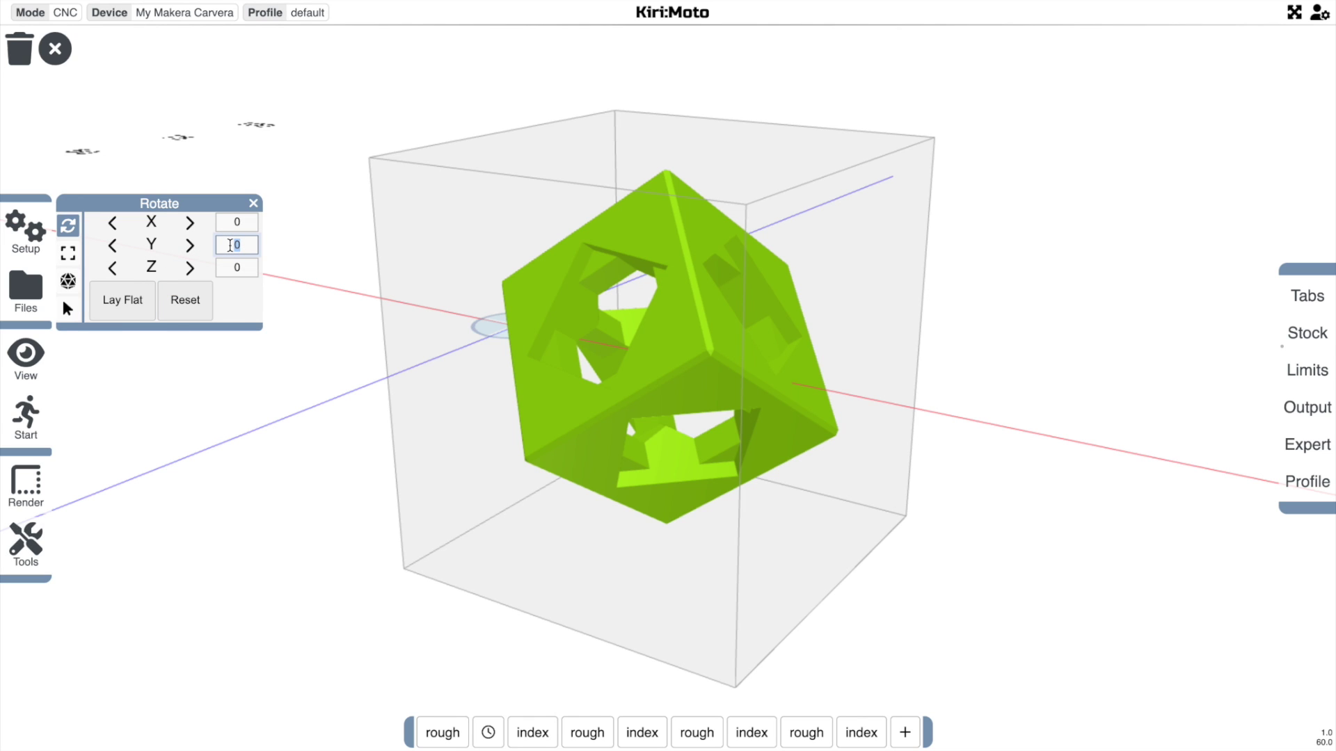
type("45")
key("Return")
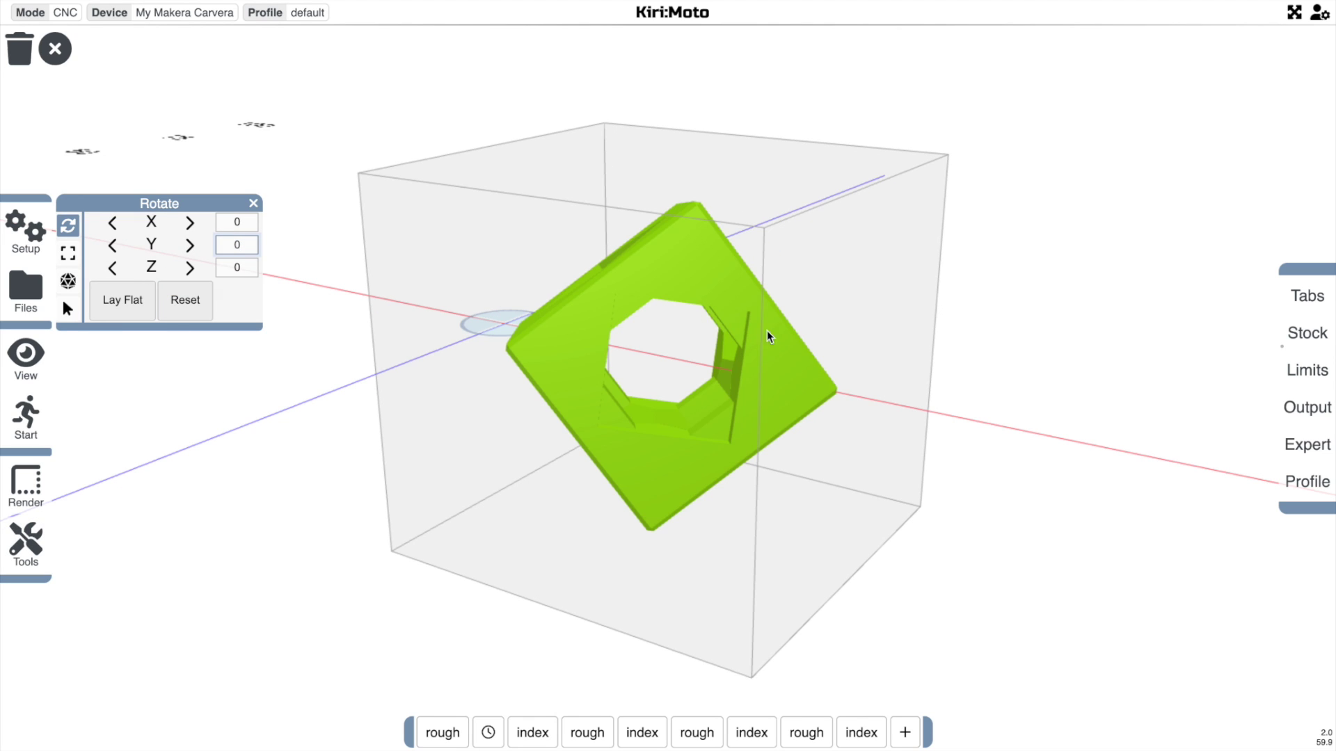
left_click_drag(698, 316, 735, 359)
scroll(742, 418, "up", 5)
scroll(729, 423, "up", 3)
left_click_drag(743, 432, 837, 433)
left_click(837, 417)
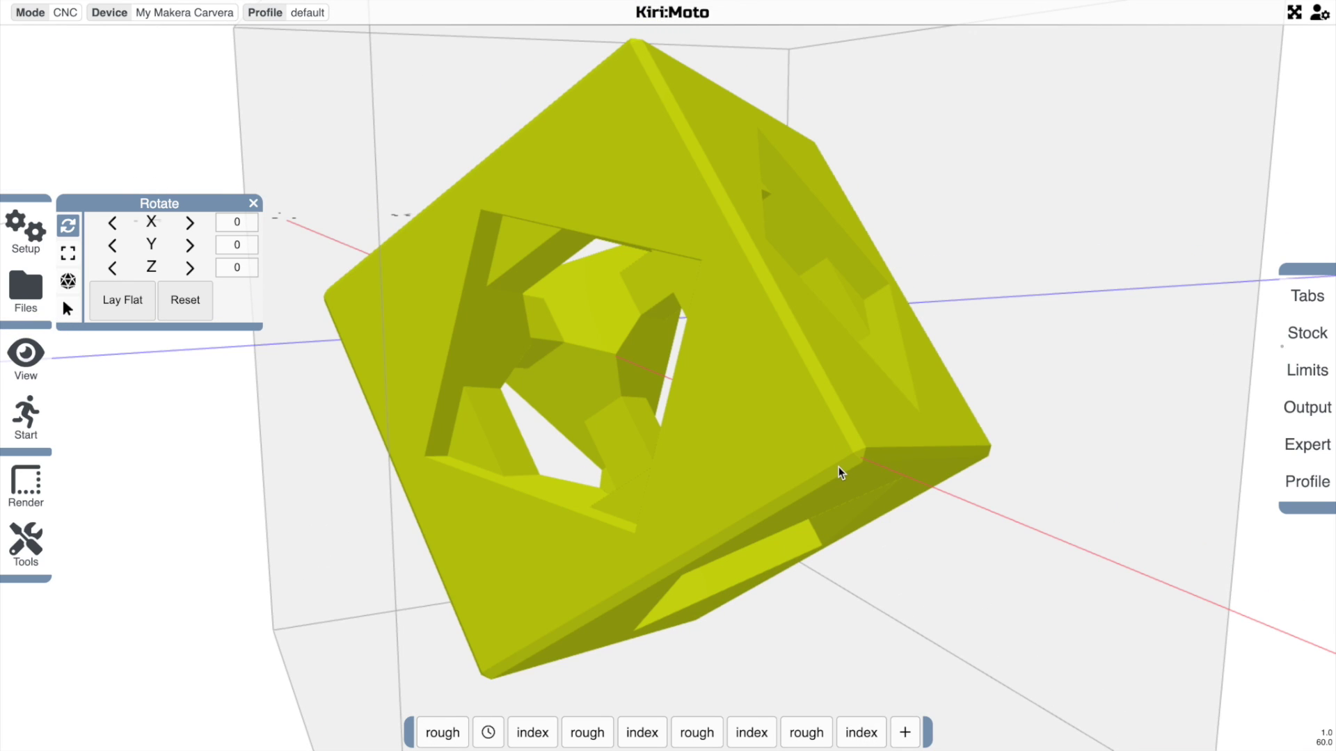
Add two holding tabs, one at each end of the part along the red rotation axis.
scroll(840, 468, "down", 5)
mouse_move(1330, 295)
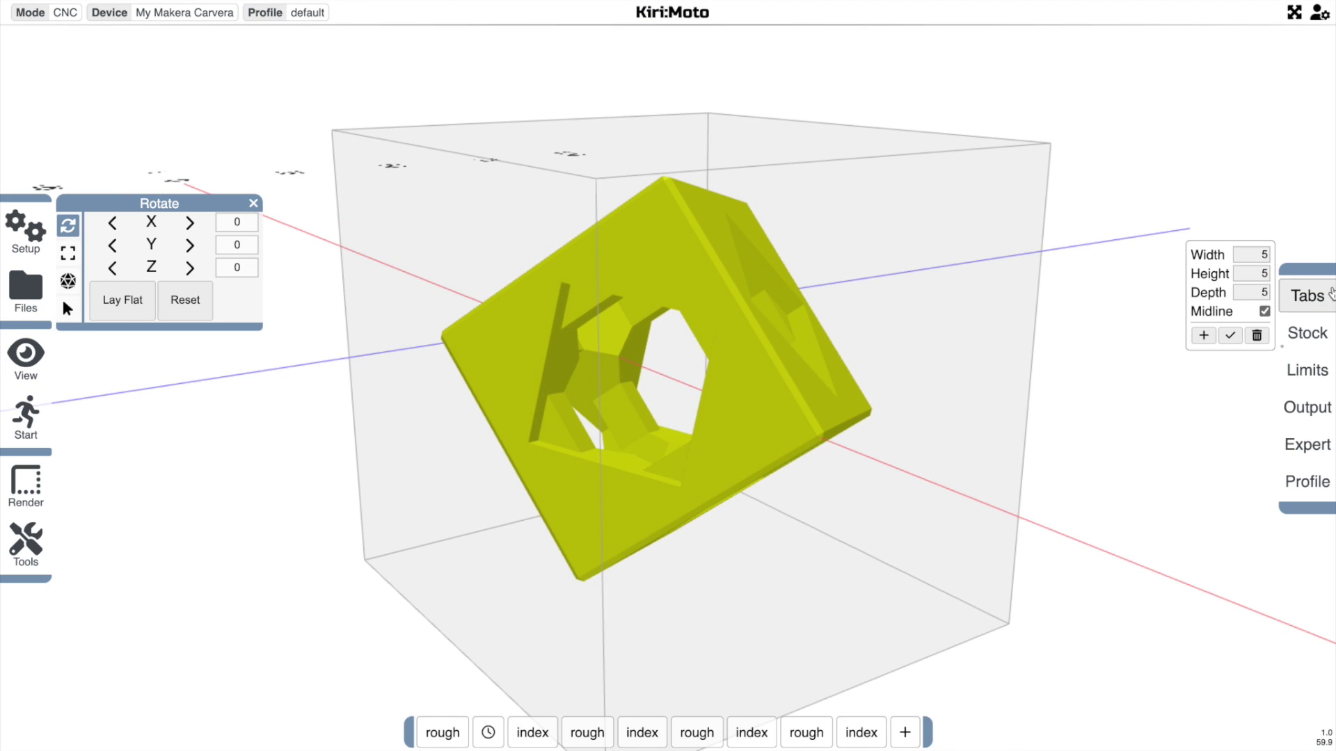
left_click(1204, 335)
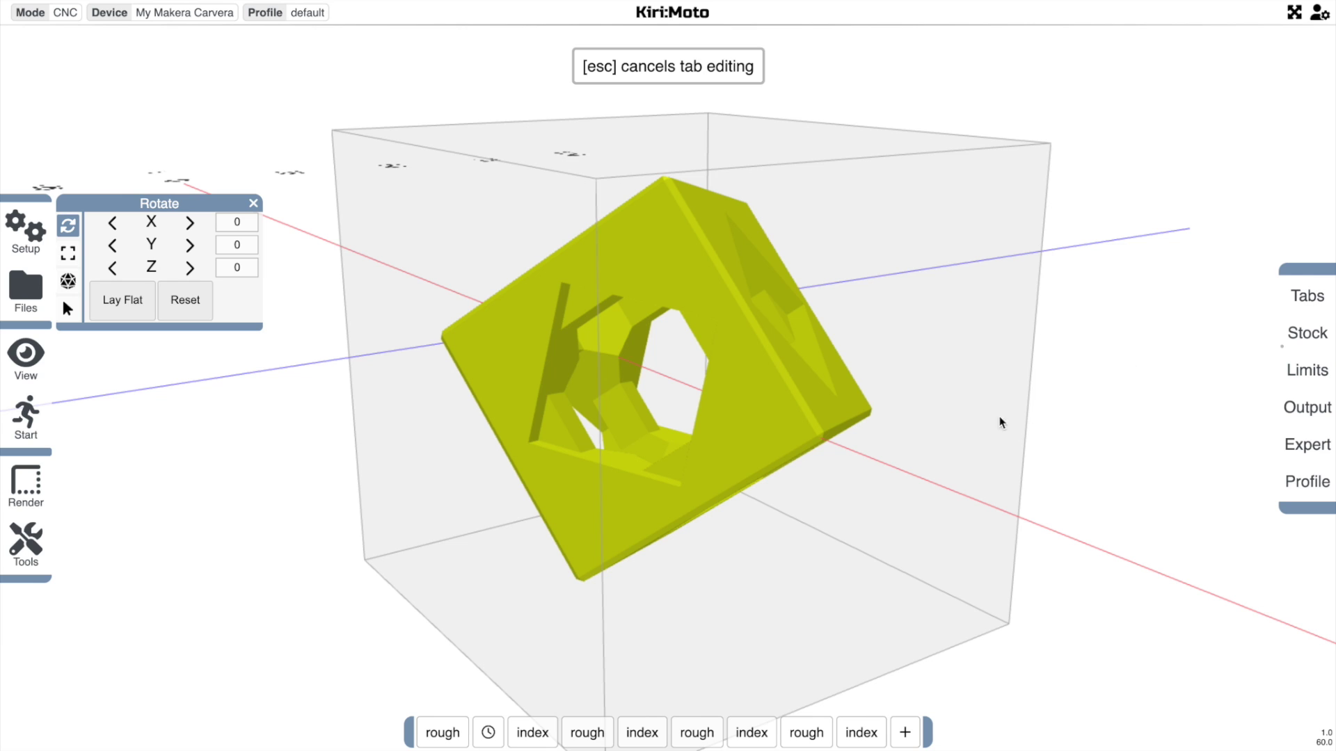
left_click(623, 443)
left_click_drag(626, 445, 576, 453)
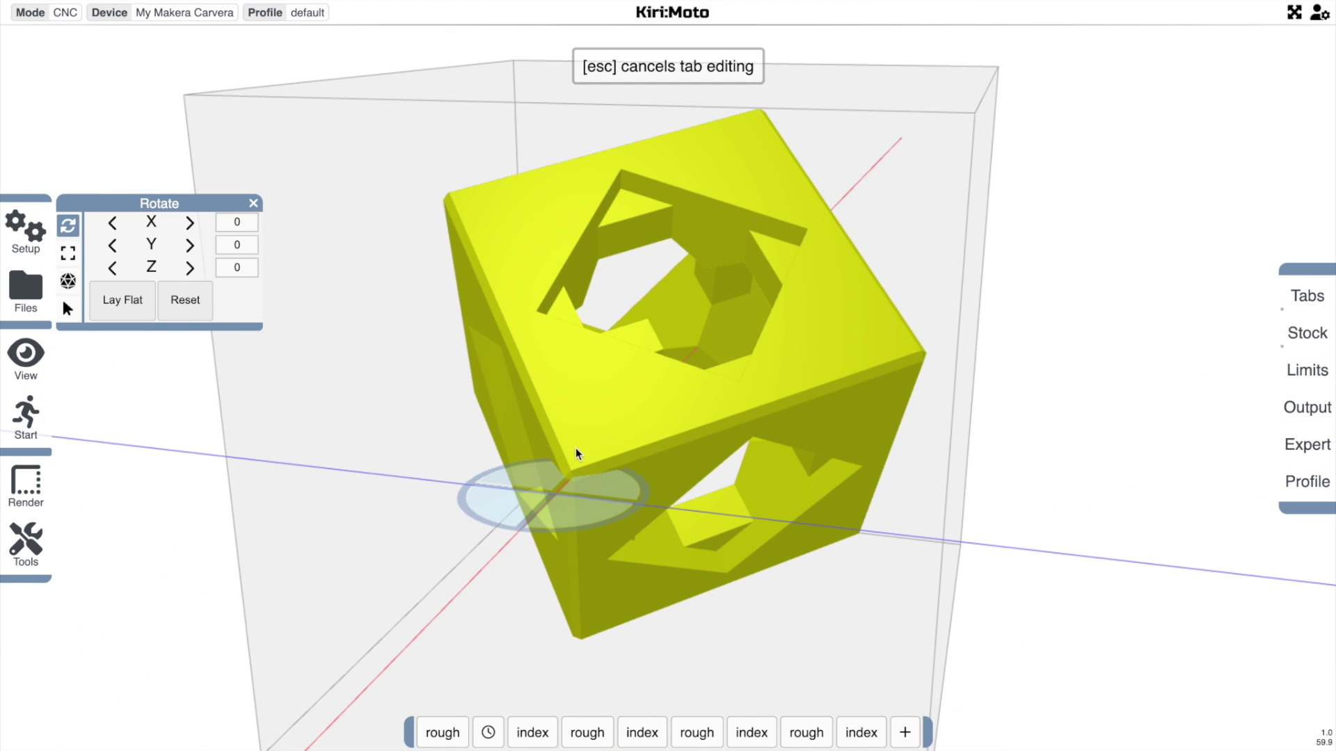
left_click(569, 479)
left_click_drag(864, 447, 501, 385)
scroll(501, 384, "down", 2)
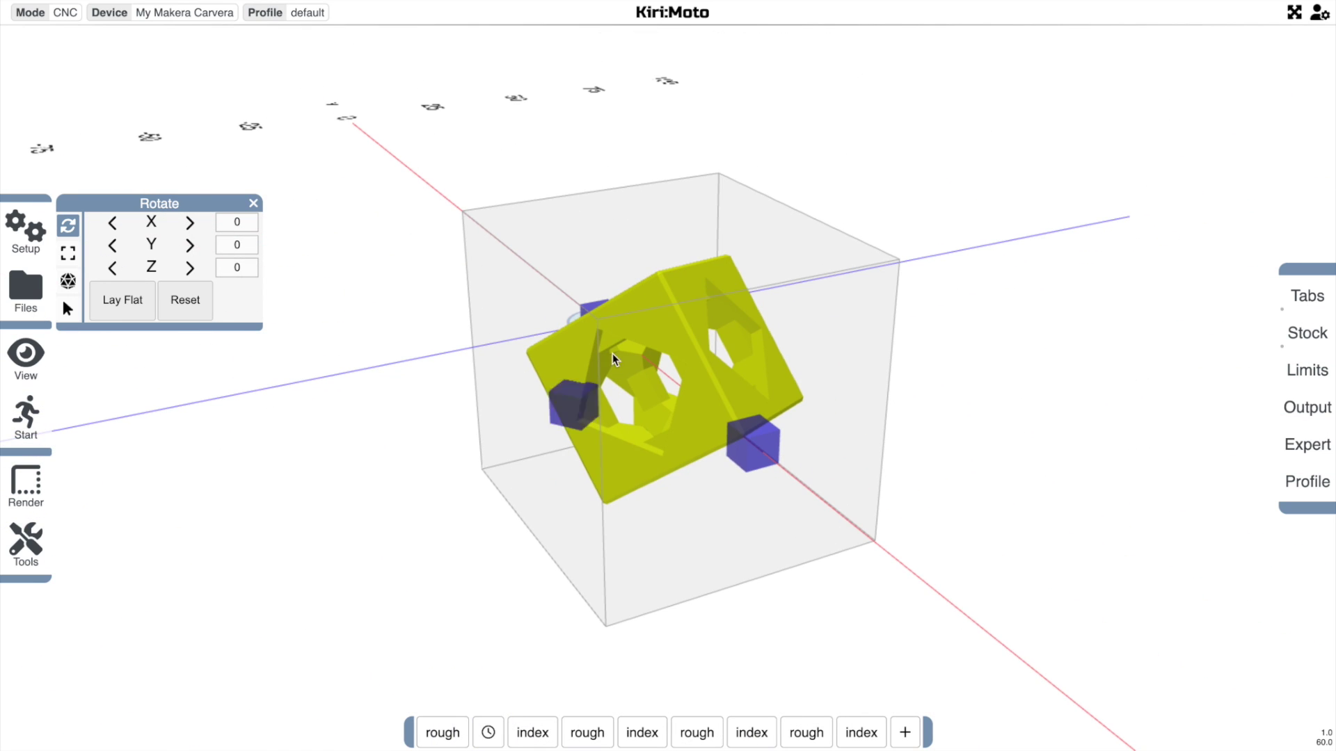
key("Escape")
Slice the part to preview the first roughing pass with the tabs in place, and leave the preview.
key("s")
left_click_drag(999, 375, 820, 398)
left_click_drag(956, 416, 939, 436)
key("Escape")
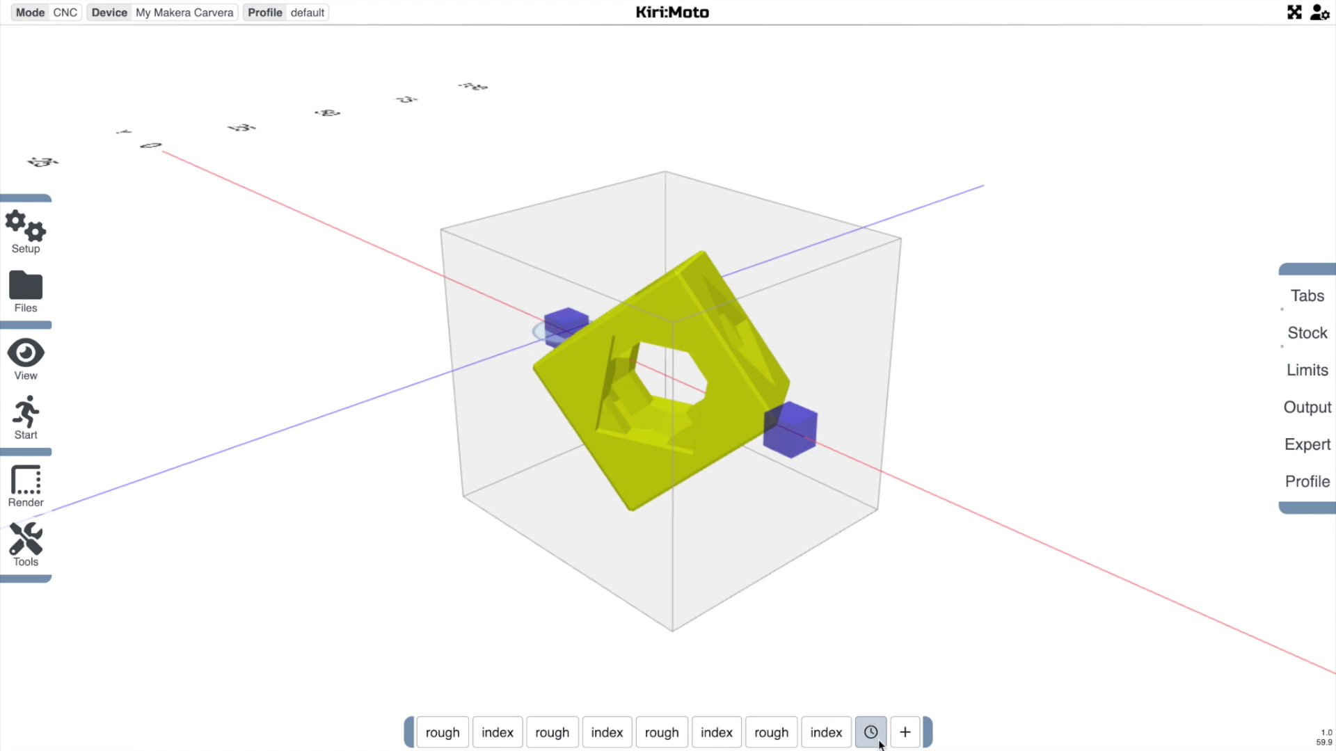
Move the timeline marker behind the last index operation and slice to preview the roughing of the tabbed part.
key("s")
left_click_drag(921, 505, 808, 438)
key("Escape")
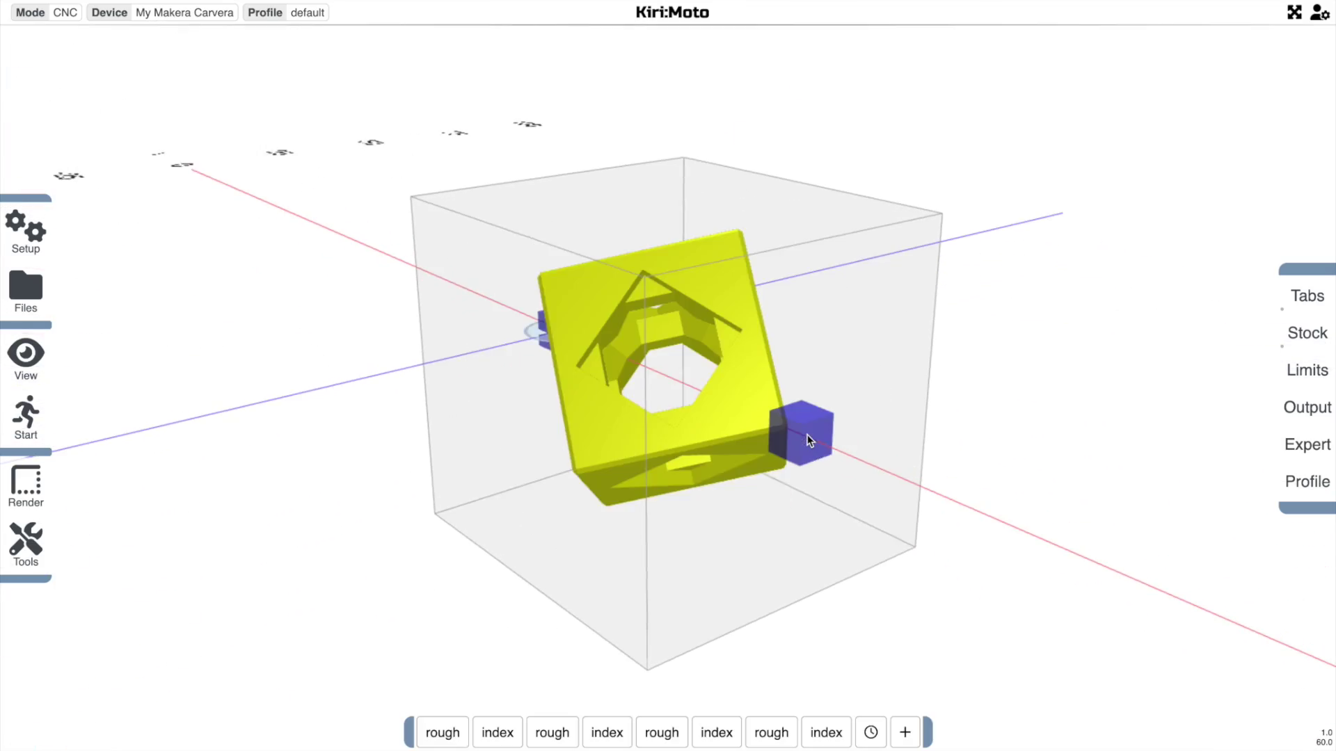
Add a contour operation and place it directly after the first rough operation.
scroll(808, 436, "down", 3)
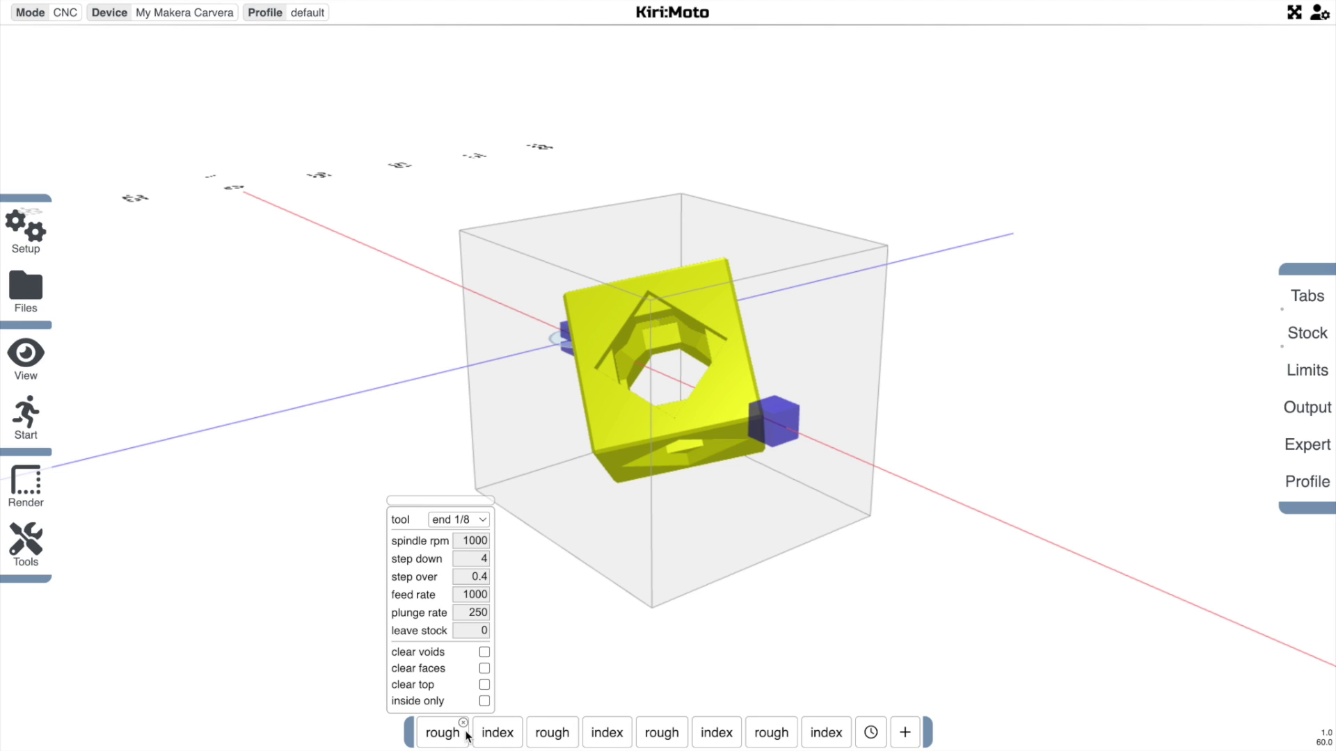
mouse_move(911, 744)
left_click(887, 705)
left_click_drag(894, 733, 445, 730)
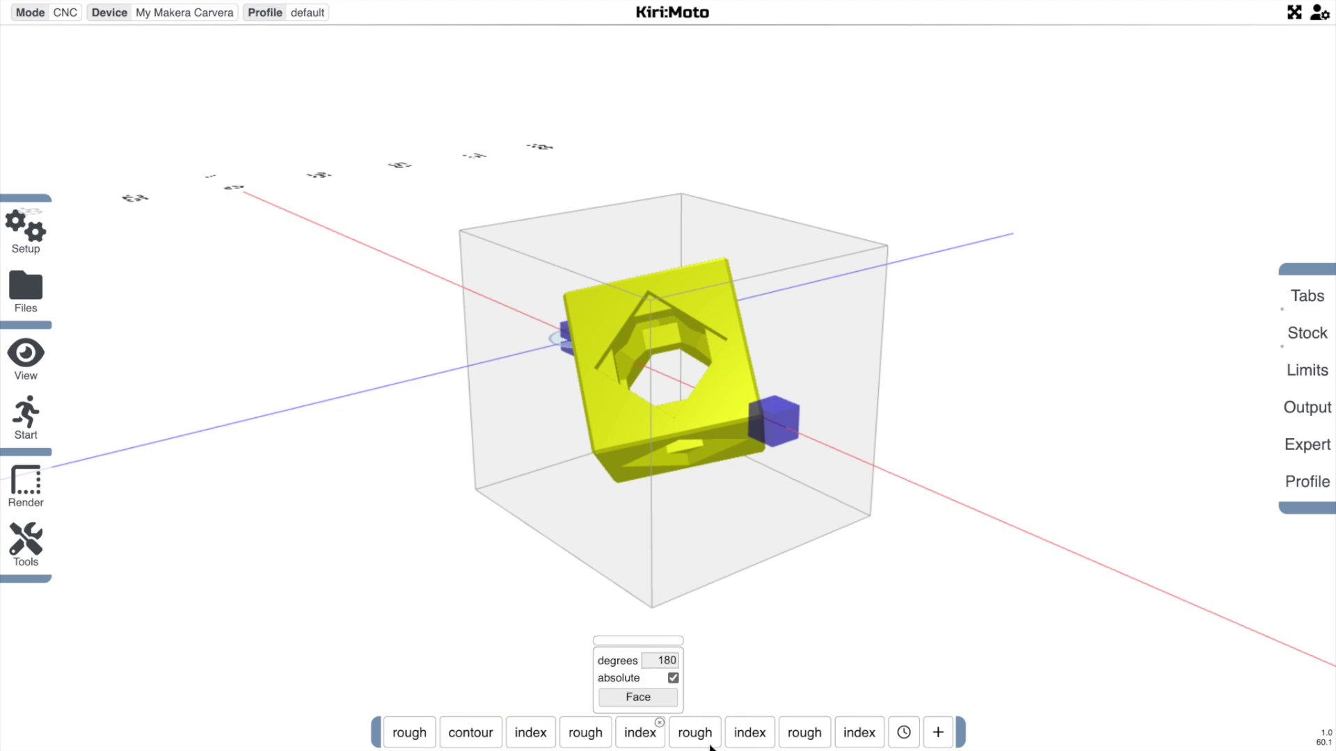
Place the timeline marker directly after the contour operation and slice to preview the roughing and contour toolpaths.
left_click_drag(898, 741, 561, 727)
left_click_drag(476, 727, 468, 730)
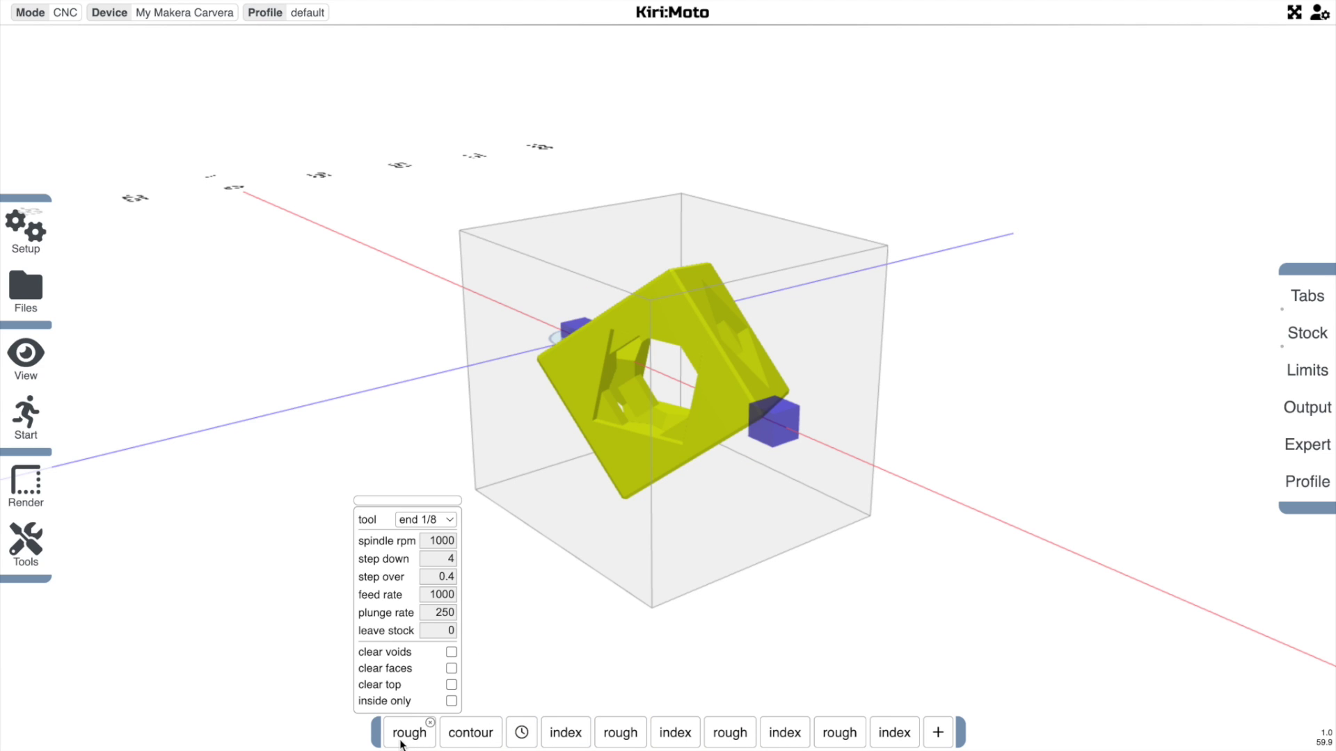
key("s")
scroll(756, 624, "up", 5)
scroll(757, 624, "up", 2)
left_click_drag(755, 620, 684, 621)
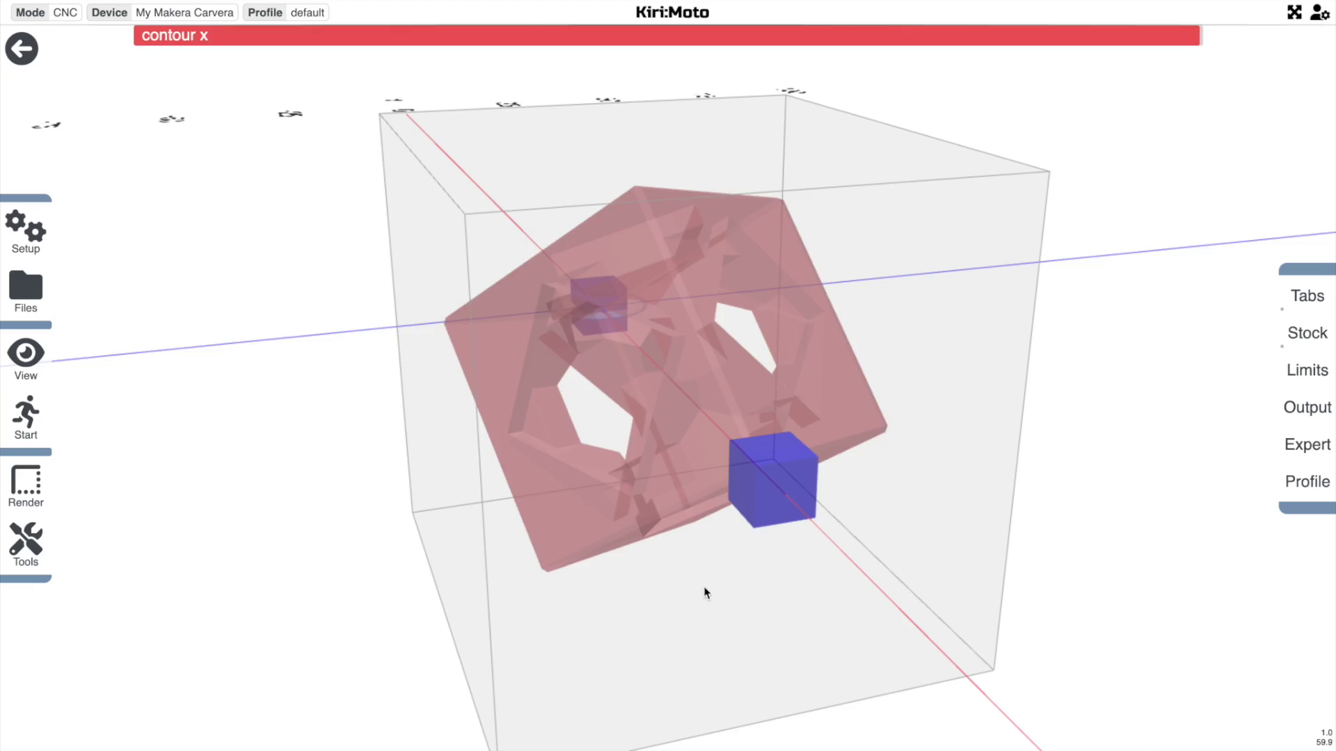
left_click_drag(697, 576, 779, 620)
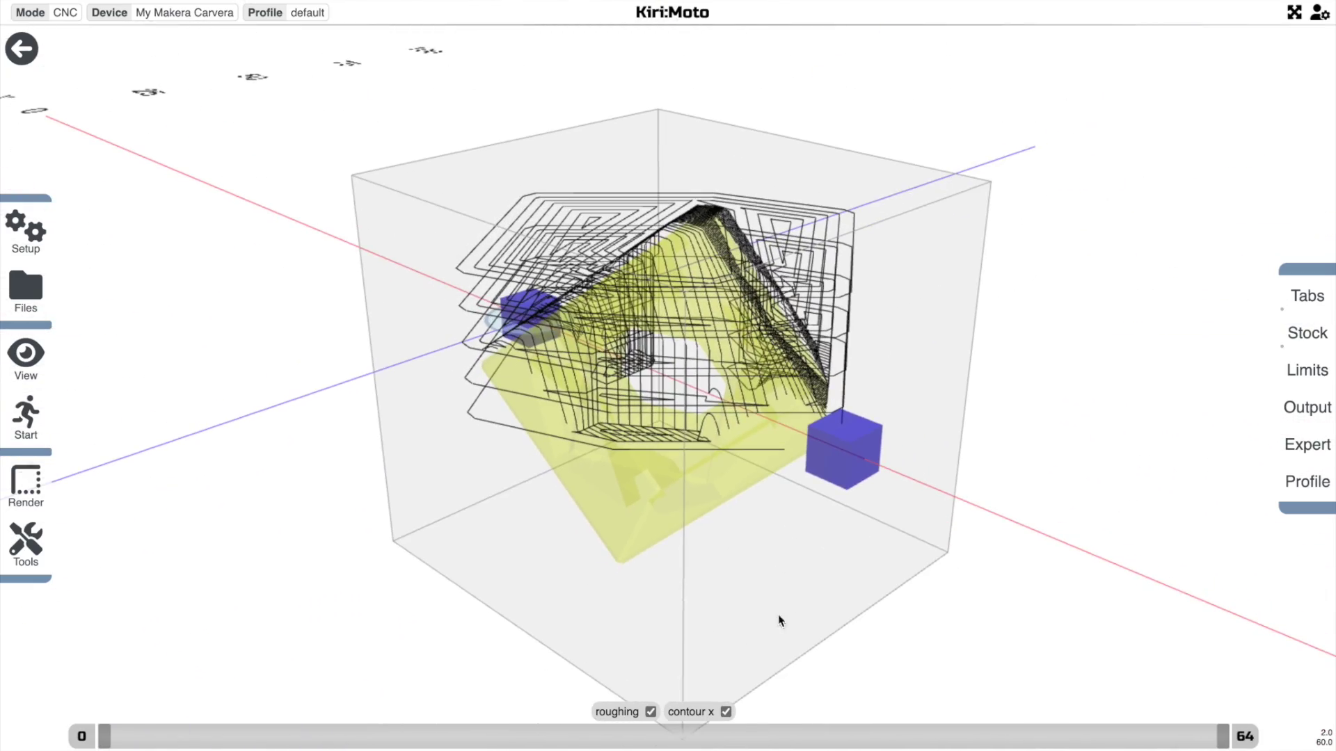
Hide the roughing toolpaths to inspect the contour passes alone, show them again and leave the preview.
left_click(651, 712)
mouse_move(718, 579)
left_mouse_down()
mouse_move(930, 578)
mouse_move(1017, 626)
mouse_move(928, 646)
mouse_move(575, 546)
mouse_move(608, 519)
mouse_move(722, 530)
mouse_move(720, 603)
left_mouse_up()
left_click(651, 711)
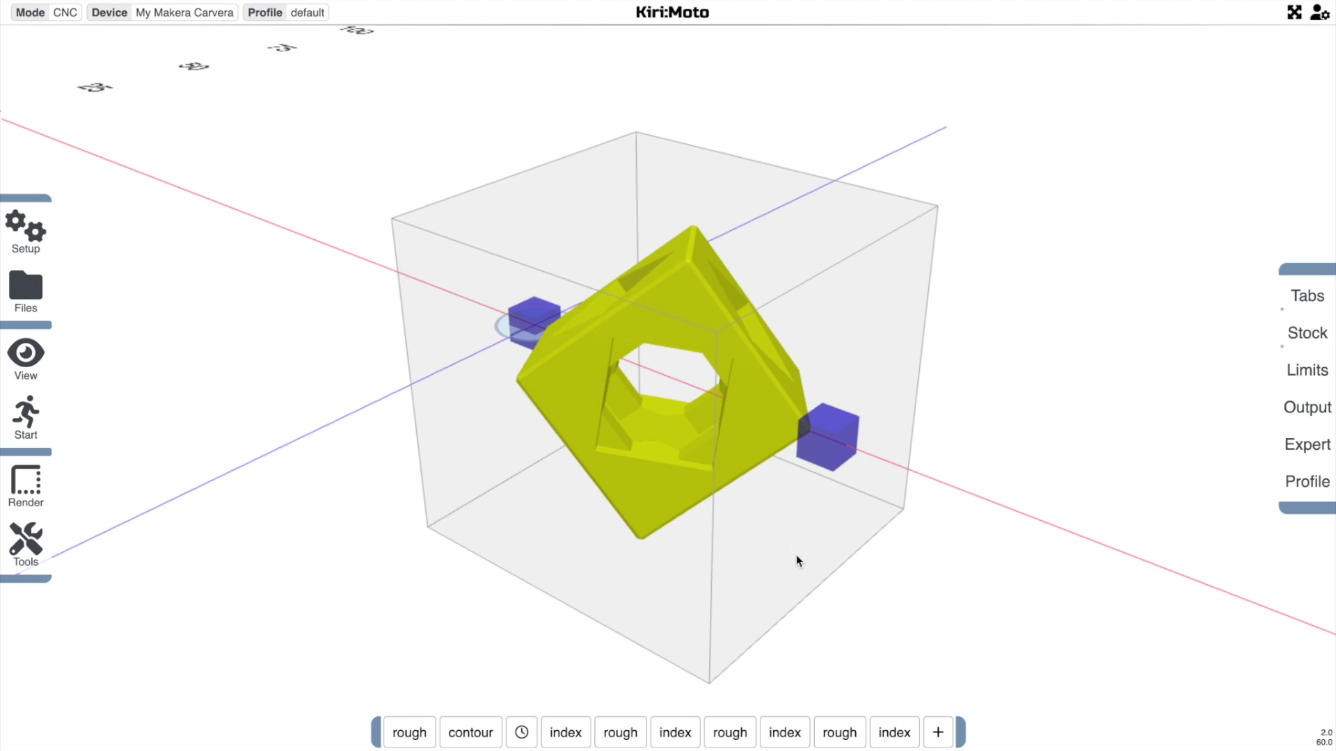
Add three contour operations to the end of the operation list.
scroll(797, 560, "down", 2)
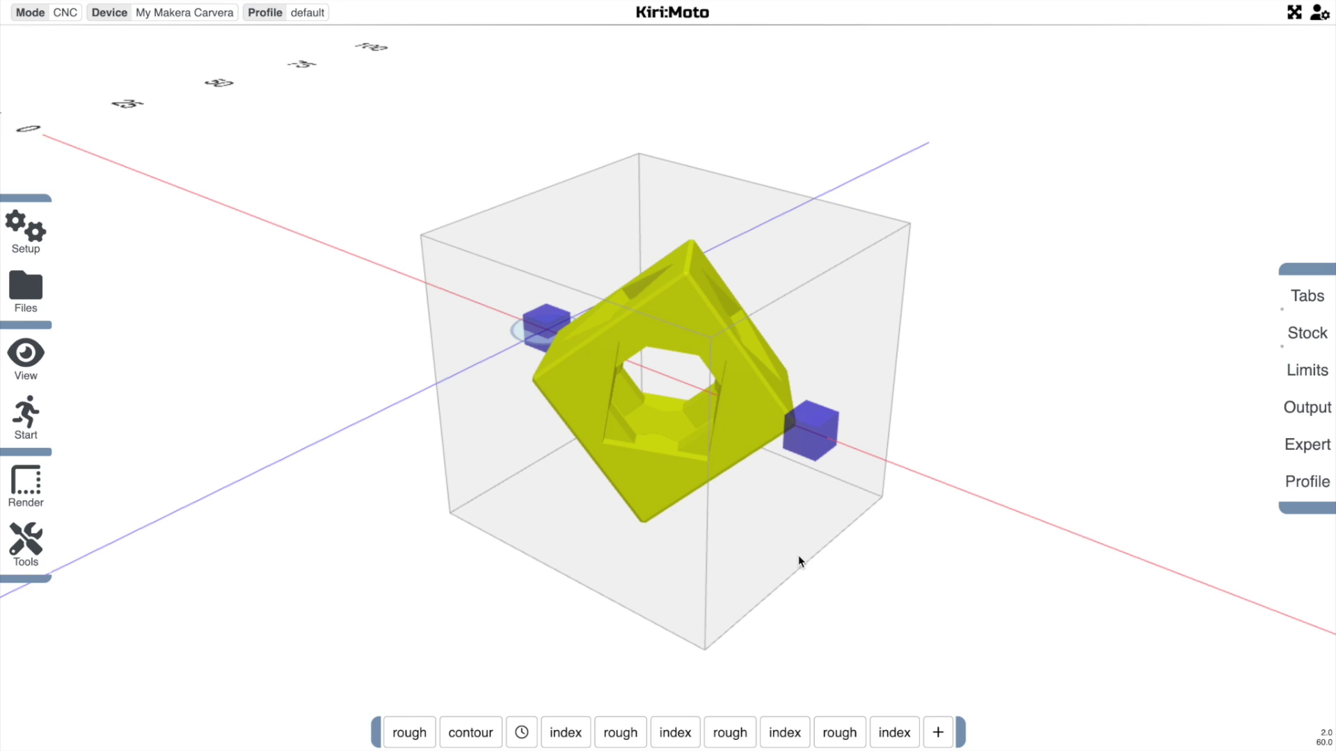
left_click(937, 733)
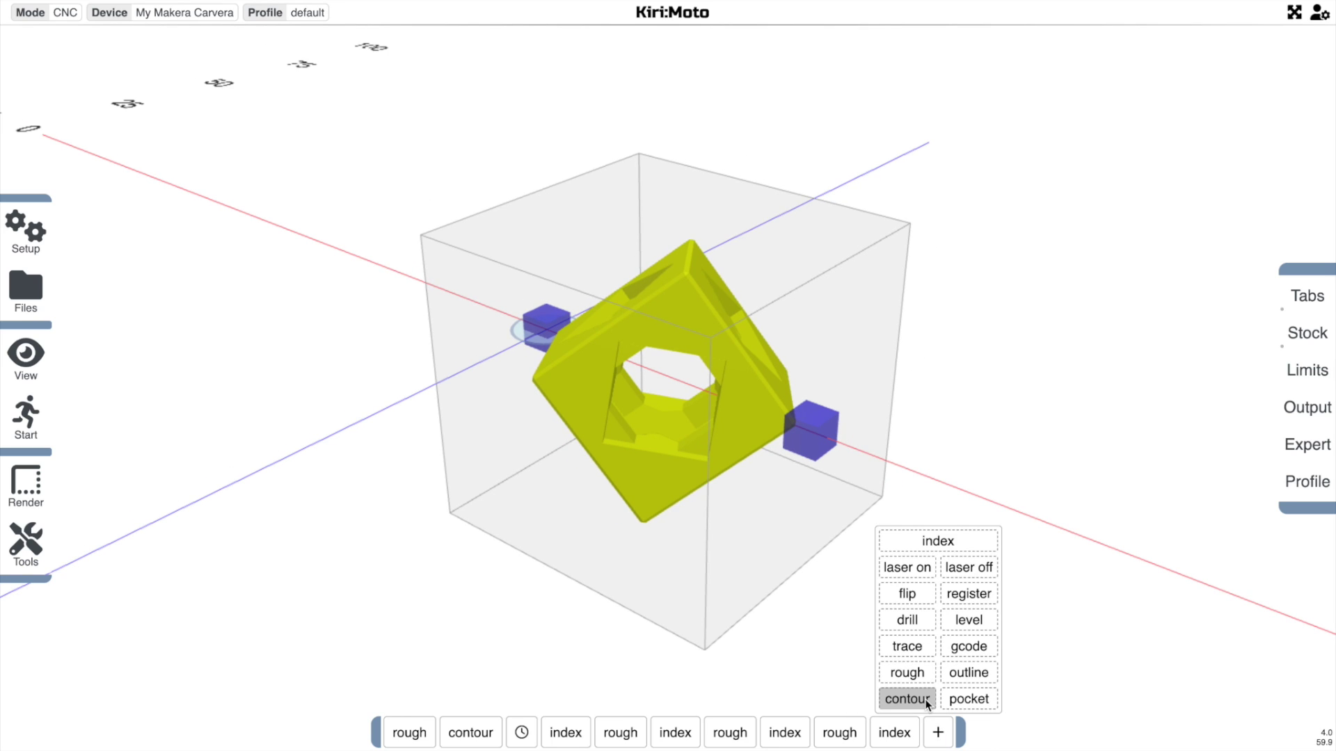
left_click(924, 699)
mouse_move(962, 732)
left_click(947, 699)
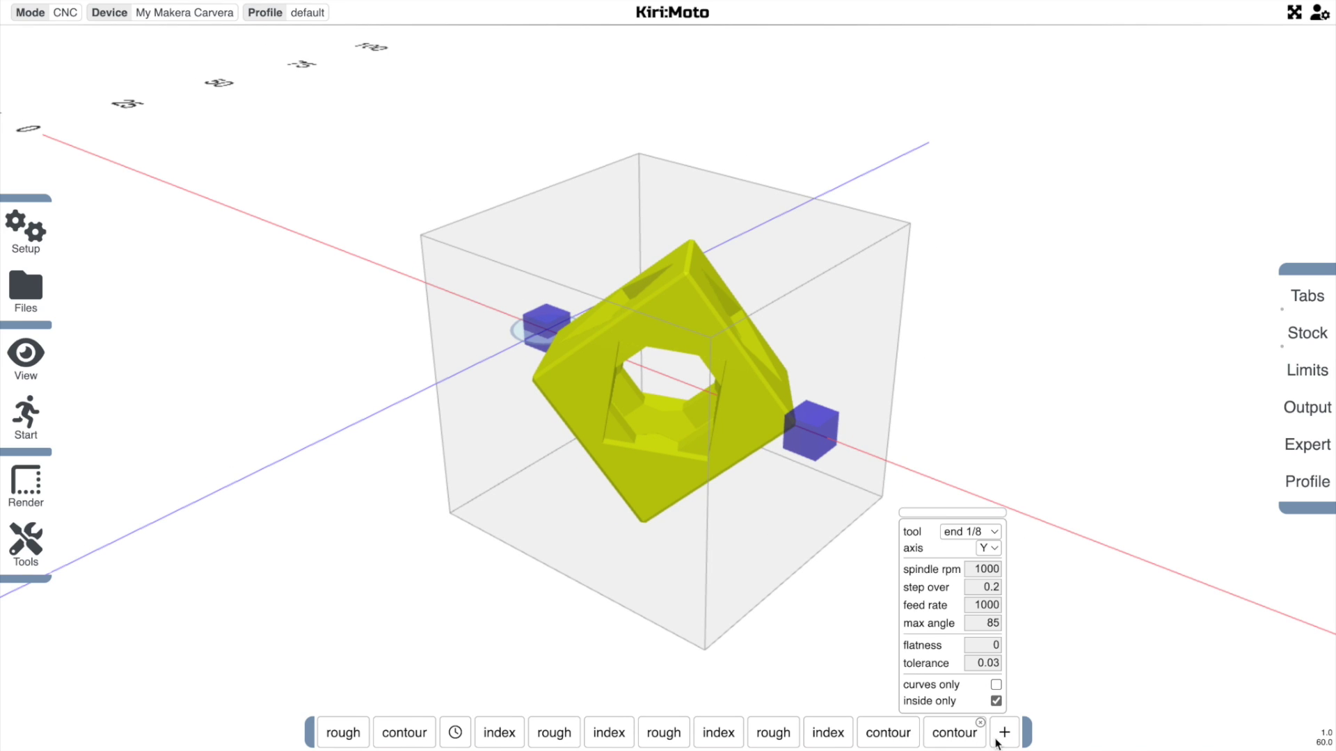
left_click(991, 696)
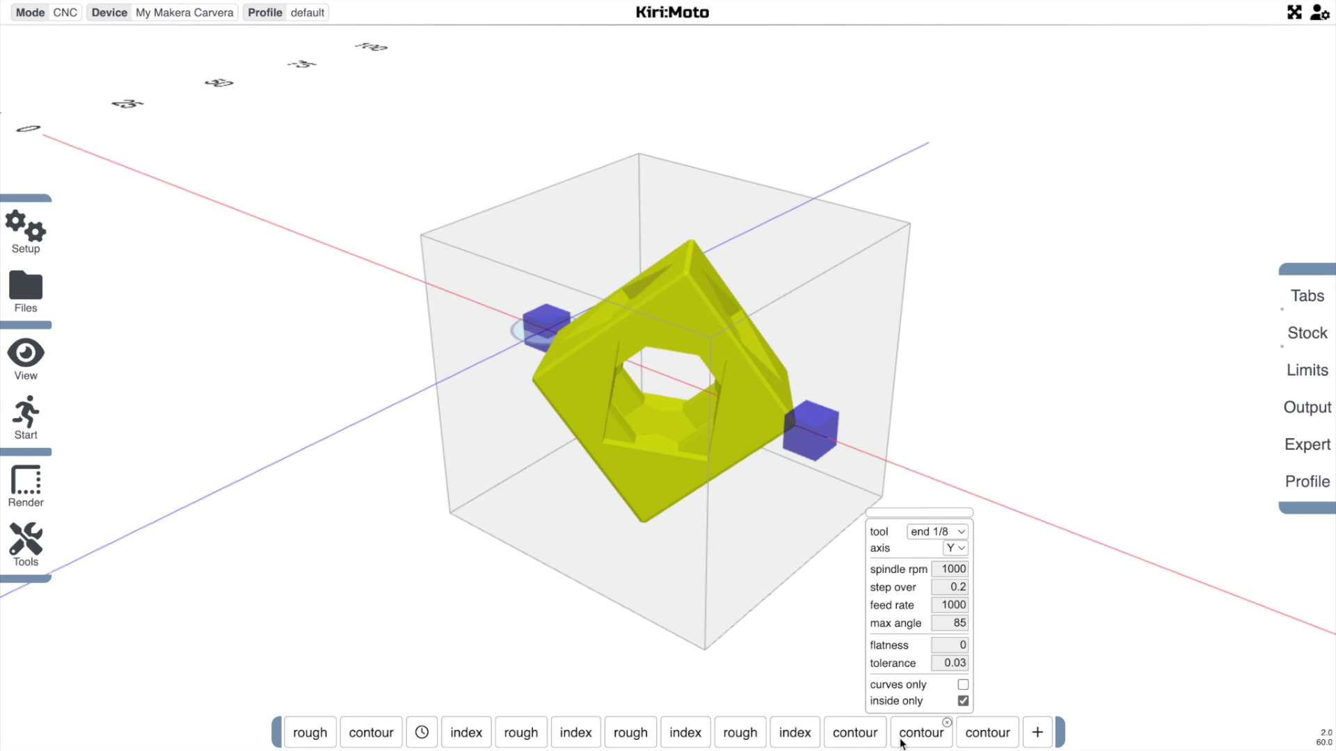
Set the axis of each of the three added contour operations to X.
mouse_move(869, 732)
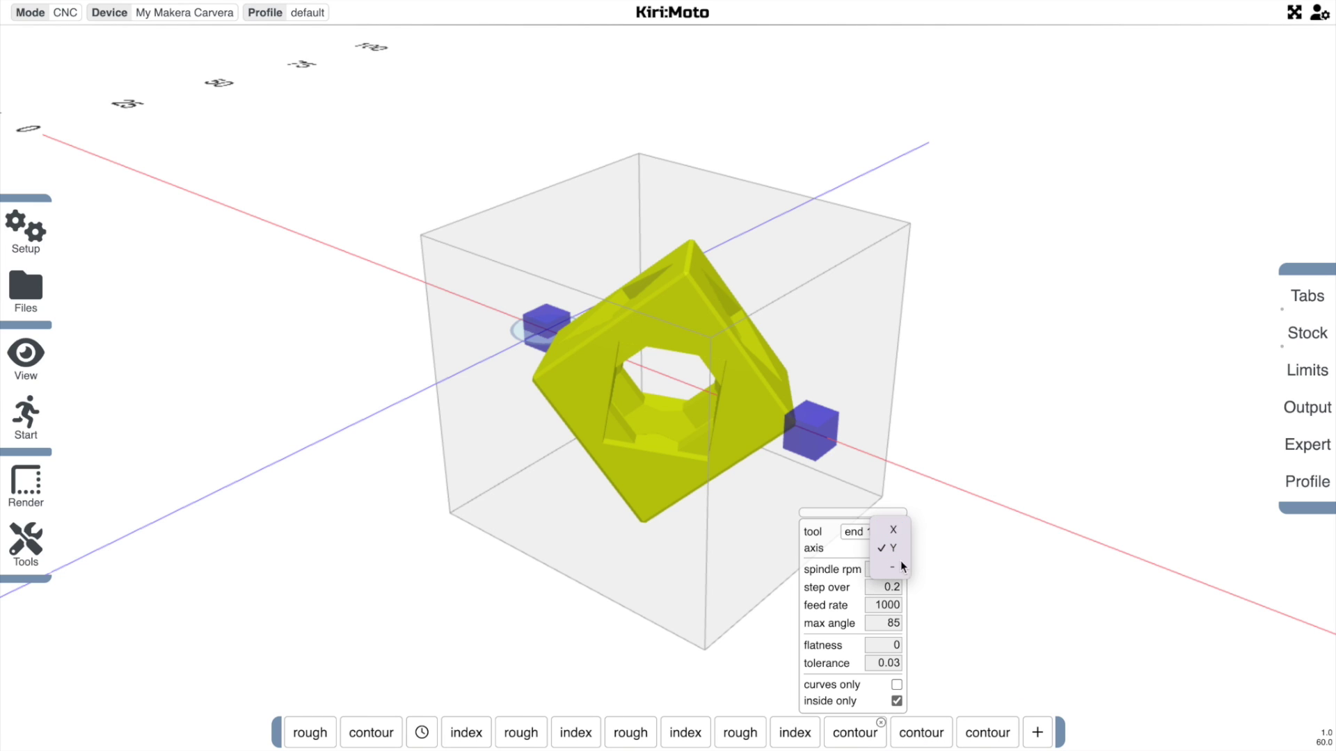
left_click(894, 549)
mouse_move(929, 738)
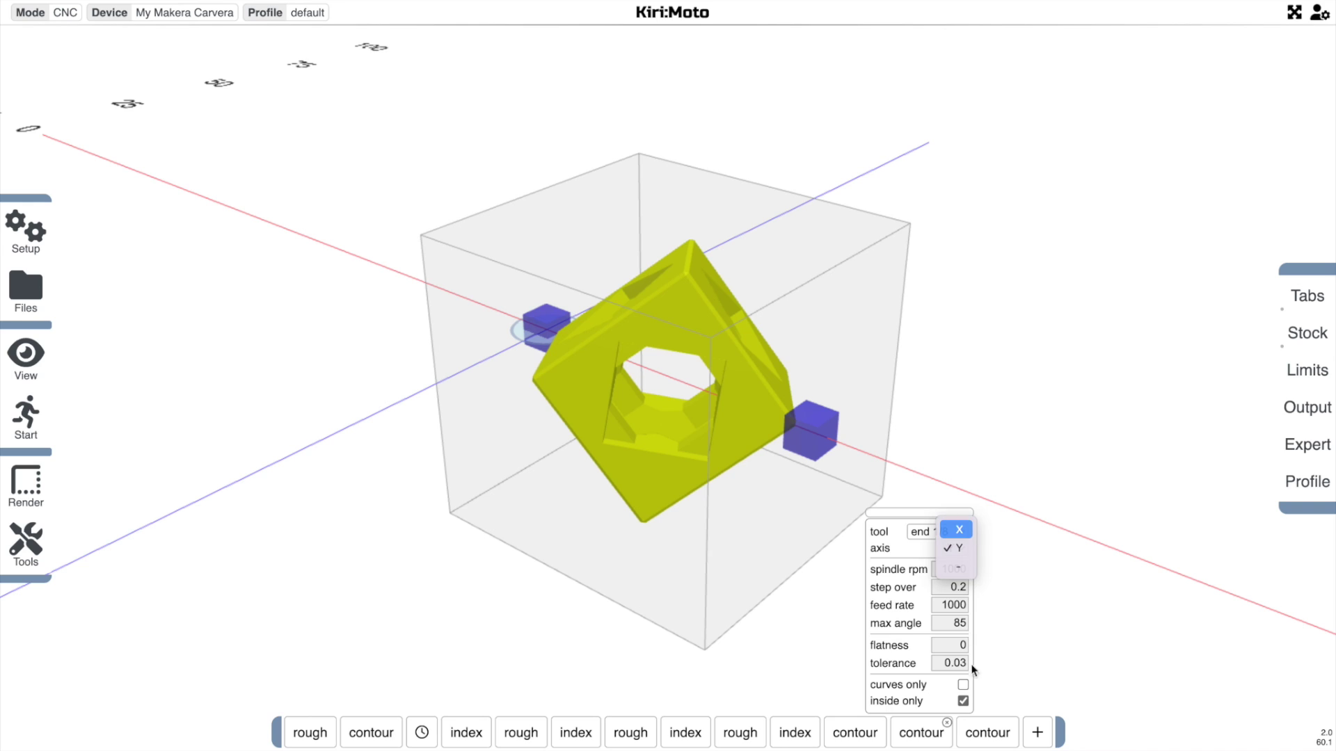
left_click(967, 634)
mouse_move(999, 742)
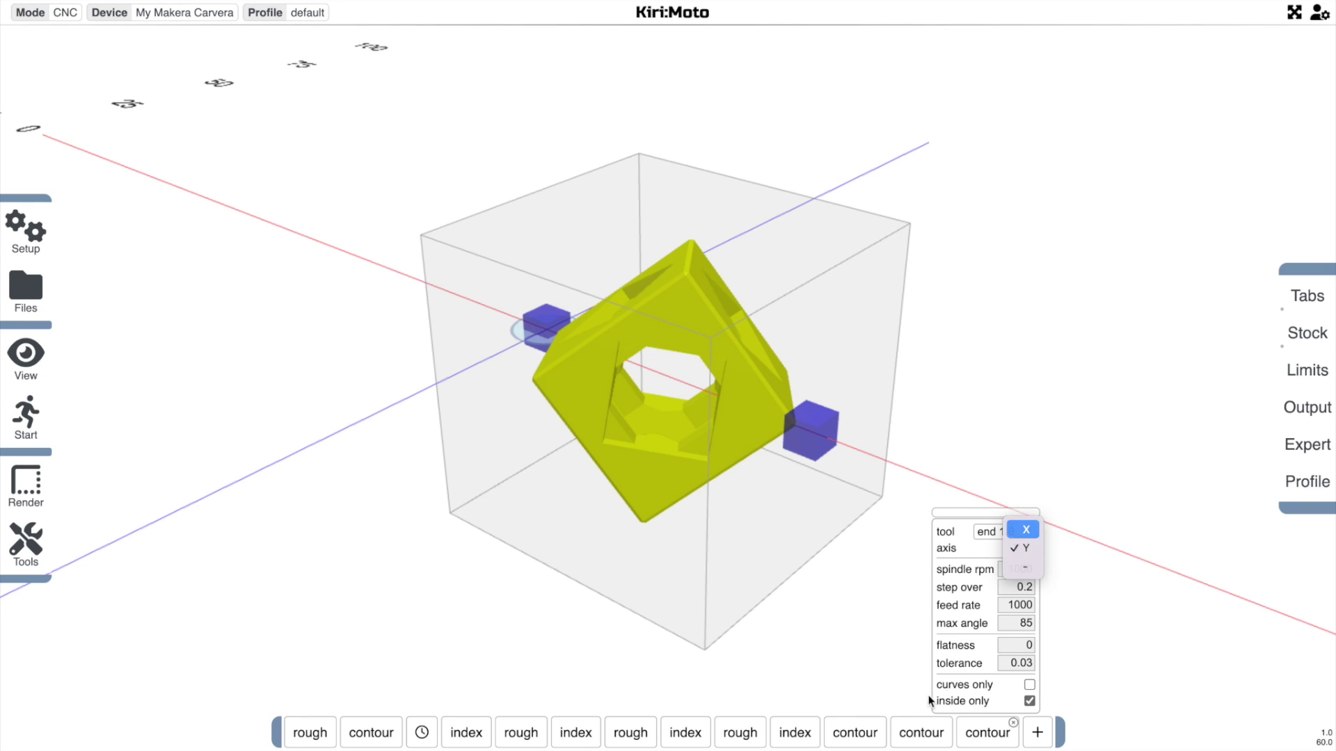
Place one contour operation directly after each remaining rough operation and move the last index operation to the start of the list.
left_click_drag(855, 731, 646, 738)
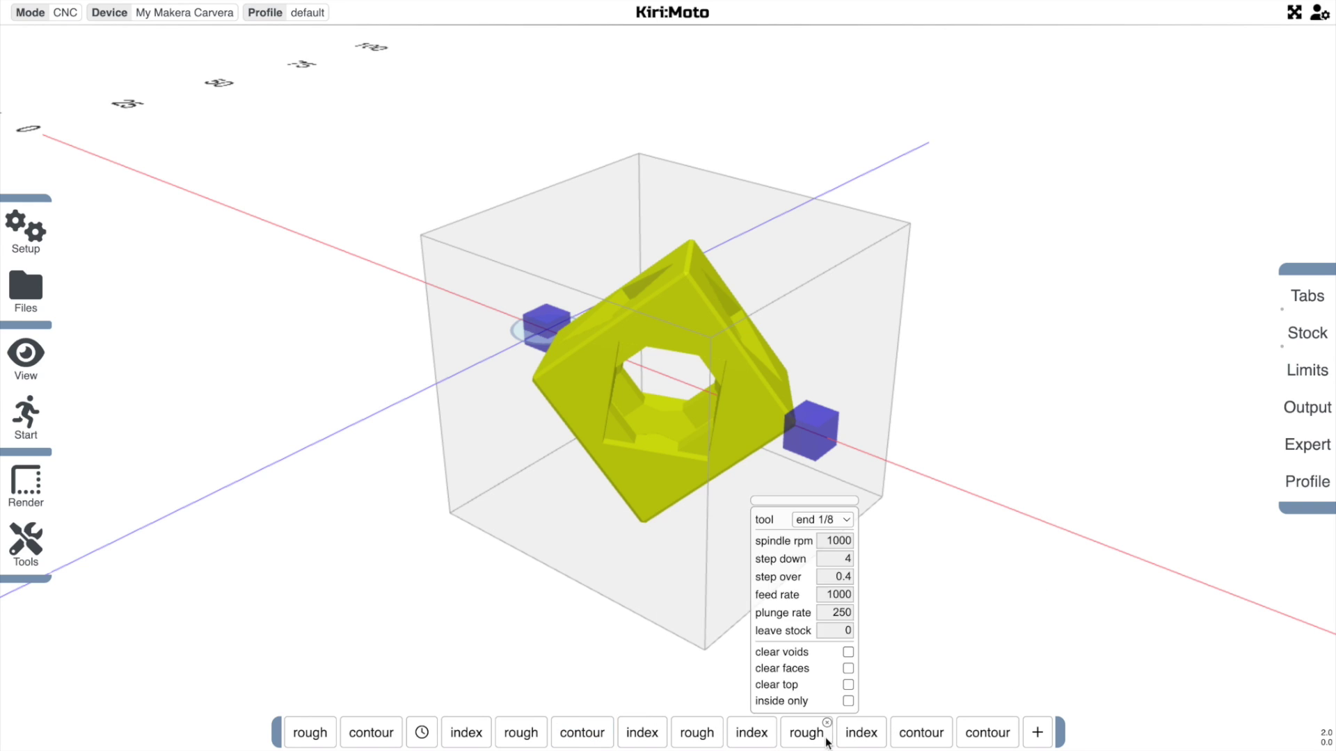
left_click_drag(924, 727, 731, 729)
mouse_move(972, 748)
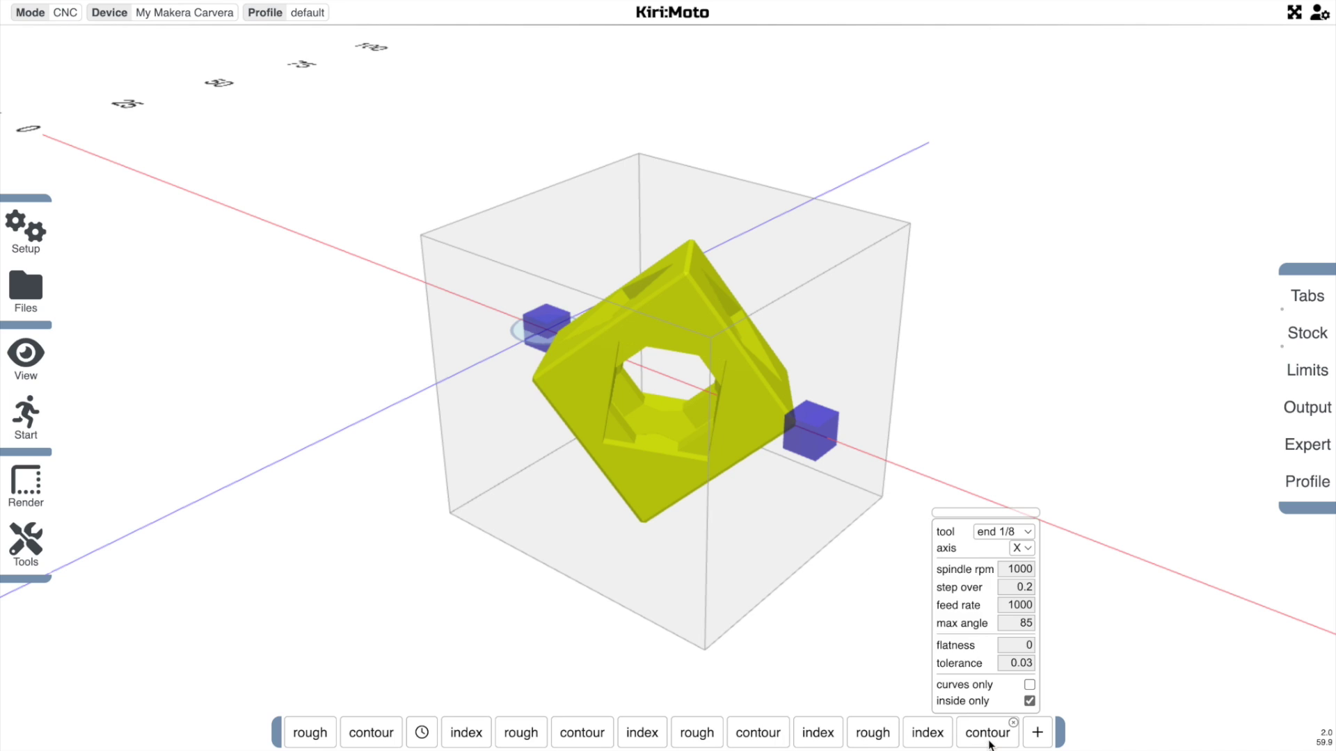
left_click_drag(991, 744, 957, 743)
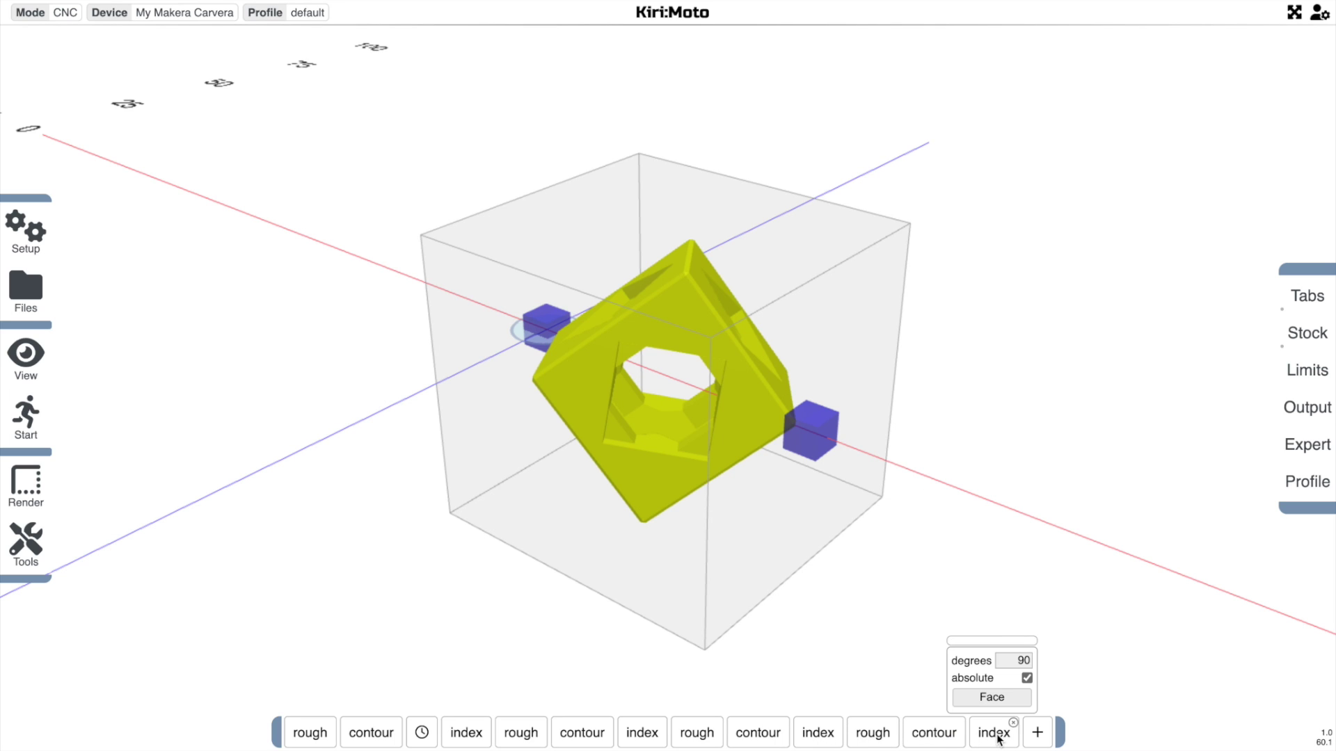
left_click_drag(996, 737, 604, 713)
mouse_move(306, 729)
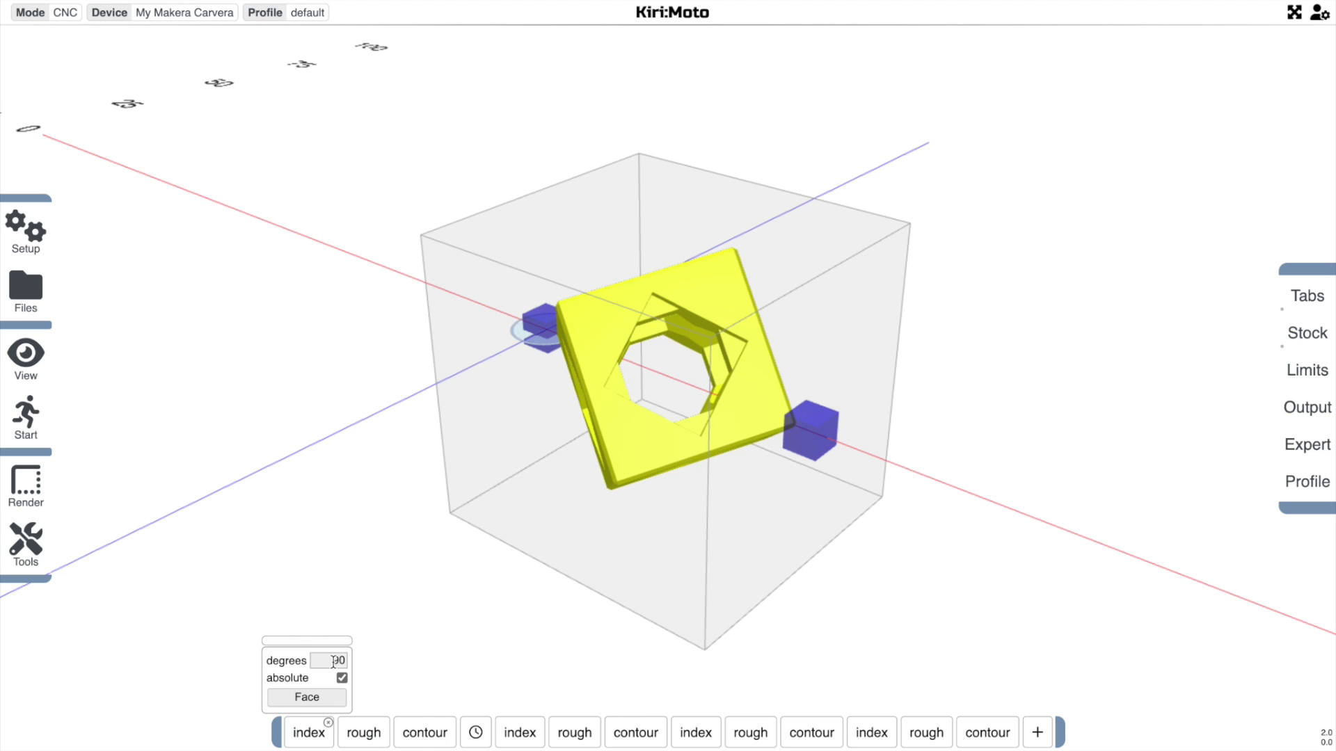
Slice up to the timeline marker to preview the first side's roughing and contour toolpaths, and leave the preview.
mouse_move(607, 615)
left_mouse_down()
mouse_move(553, 613)
mouse_move(591, 607)
left_mouse_up()
scroll(574, 624, "up", 2)
left_click(473, 731)
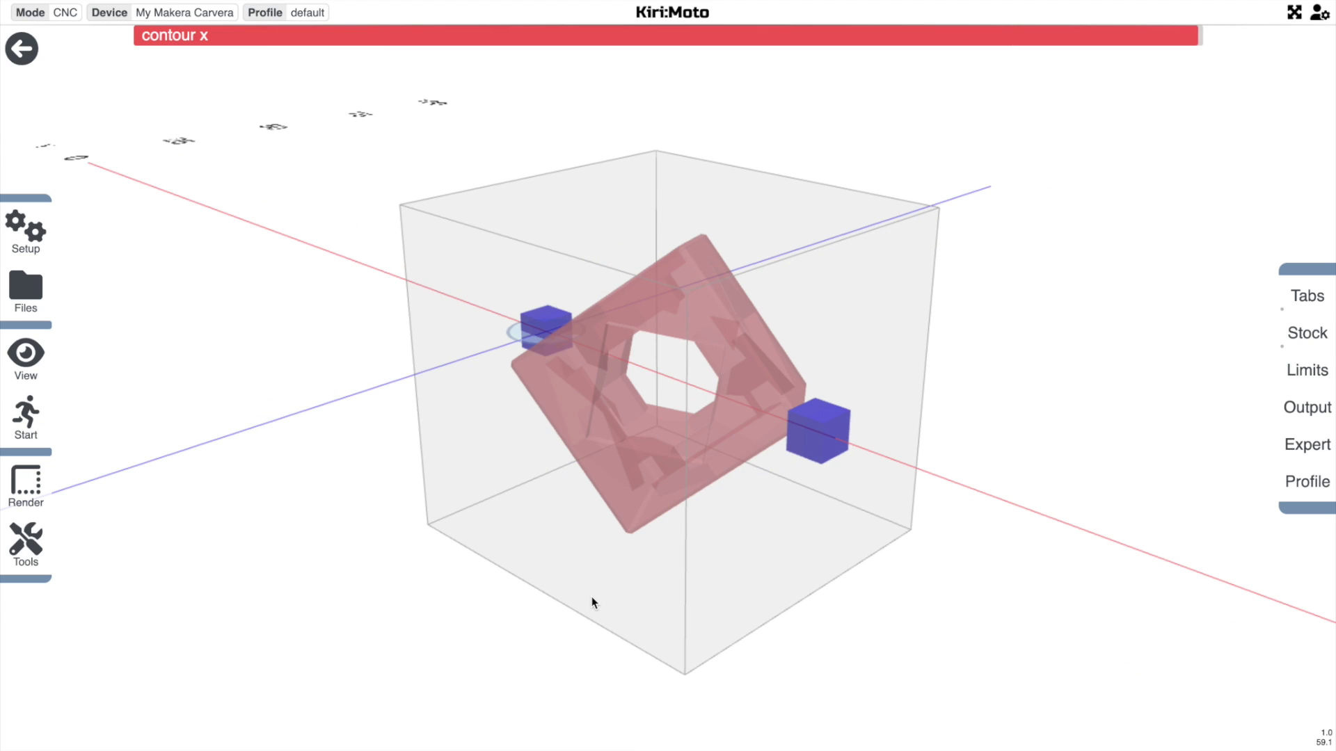
left_click_drag(589, 605, 592, 612)
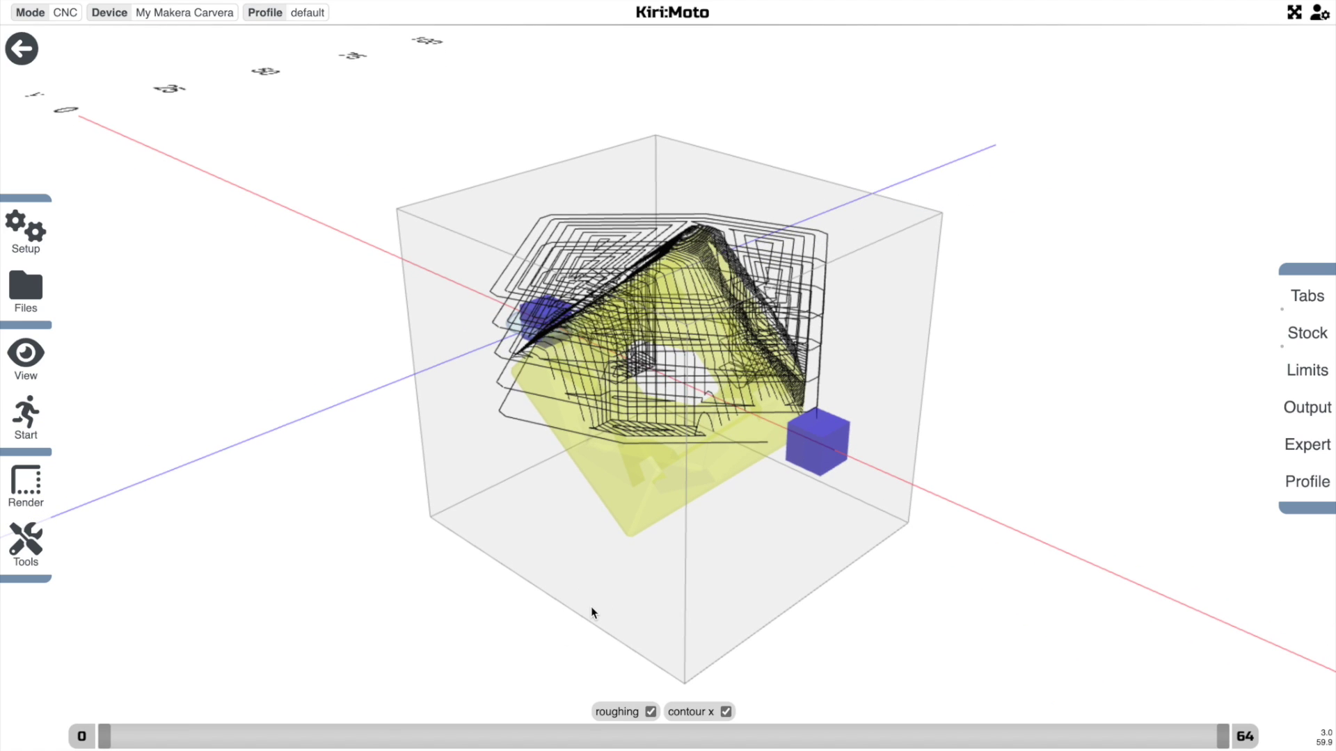
scroll(591, 612, "down", 2)
key("Escape")
Move the timeline marker behind the last contour operation and slice to preview the toolpaths of all indexed sides.
left_click_drag(477, 734, 869, 741)
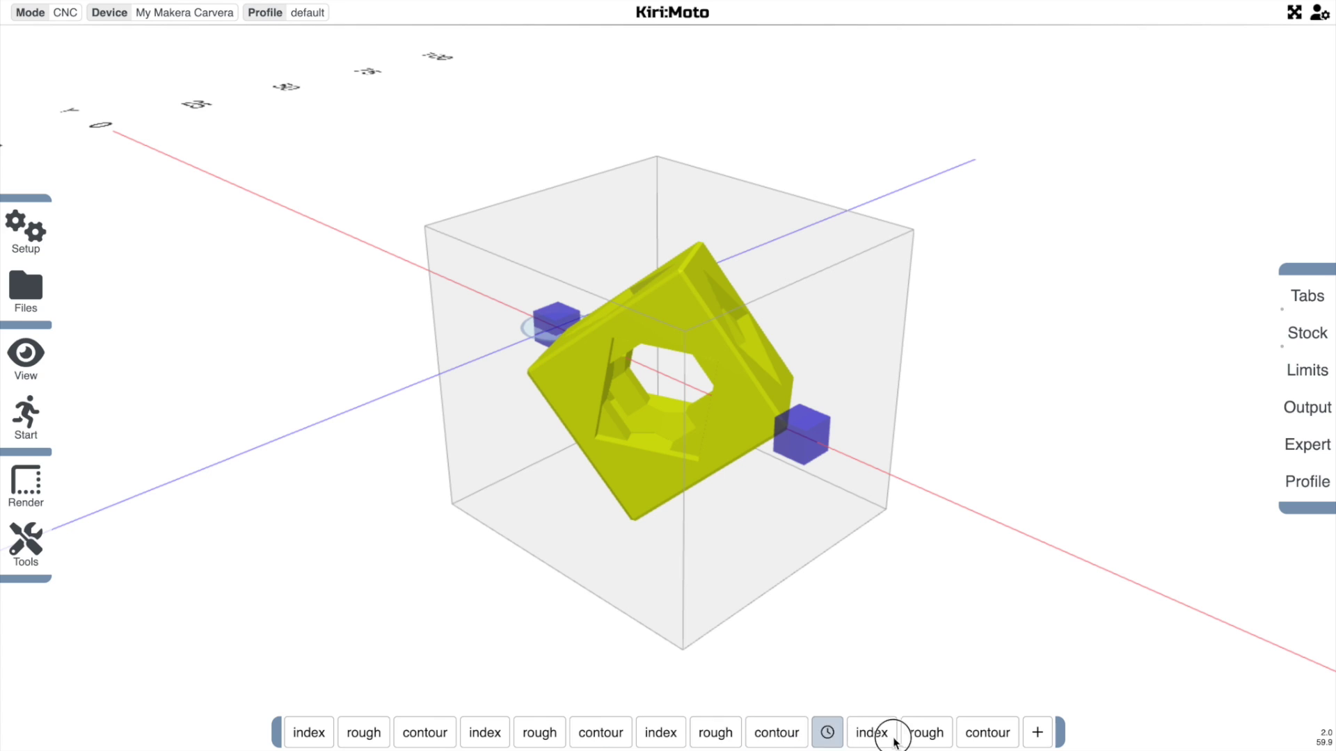
left_click_drag(921, 584, 905, 555)
key("p")
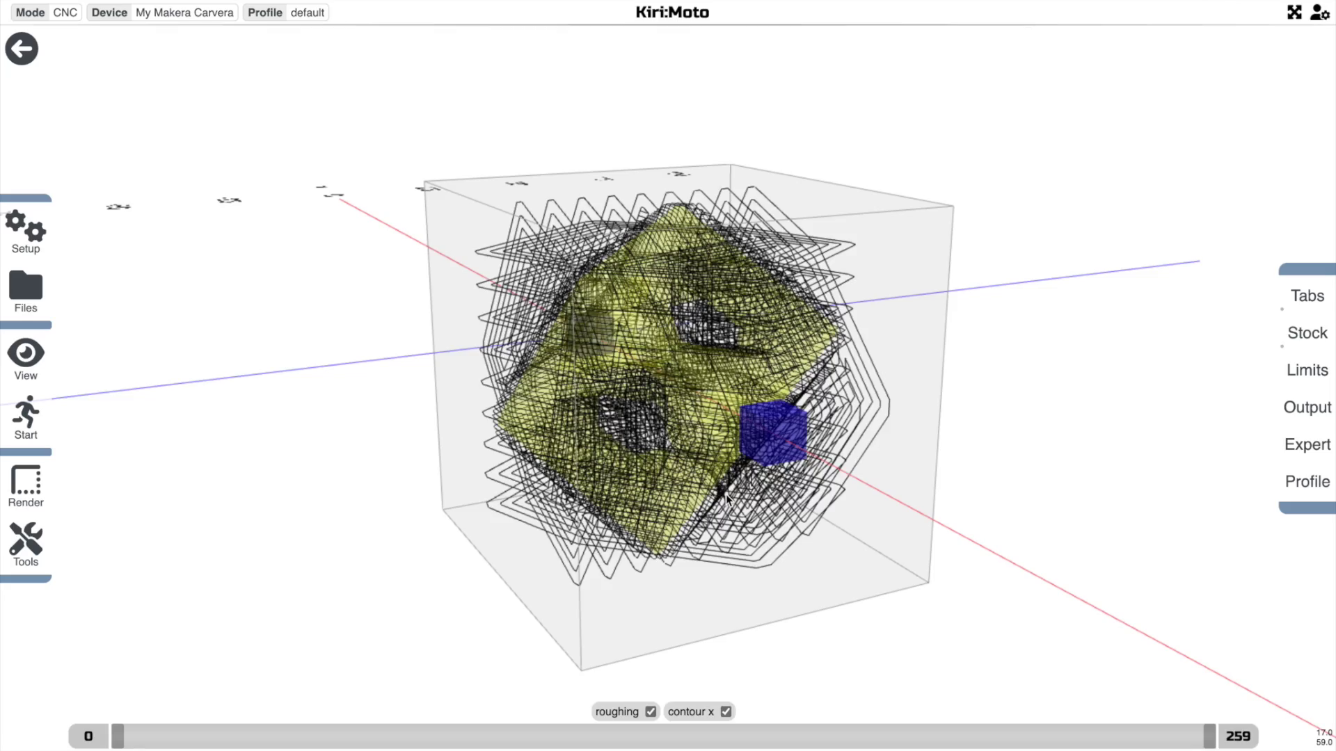
Hide the roughing toolpaths to inspect the contour passes on all sides of the part.
left_click_drag(726, 496, 661, 709)
left_click(649, 711)
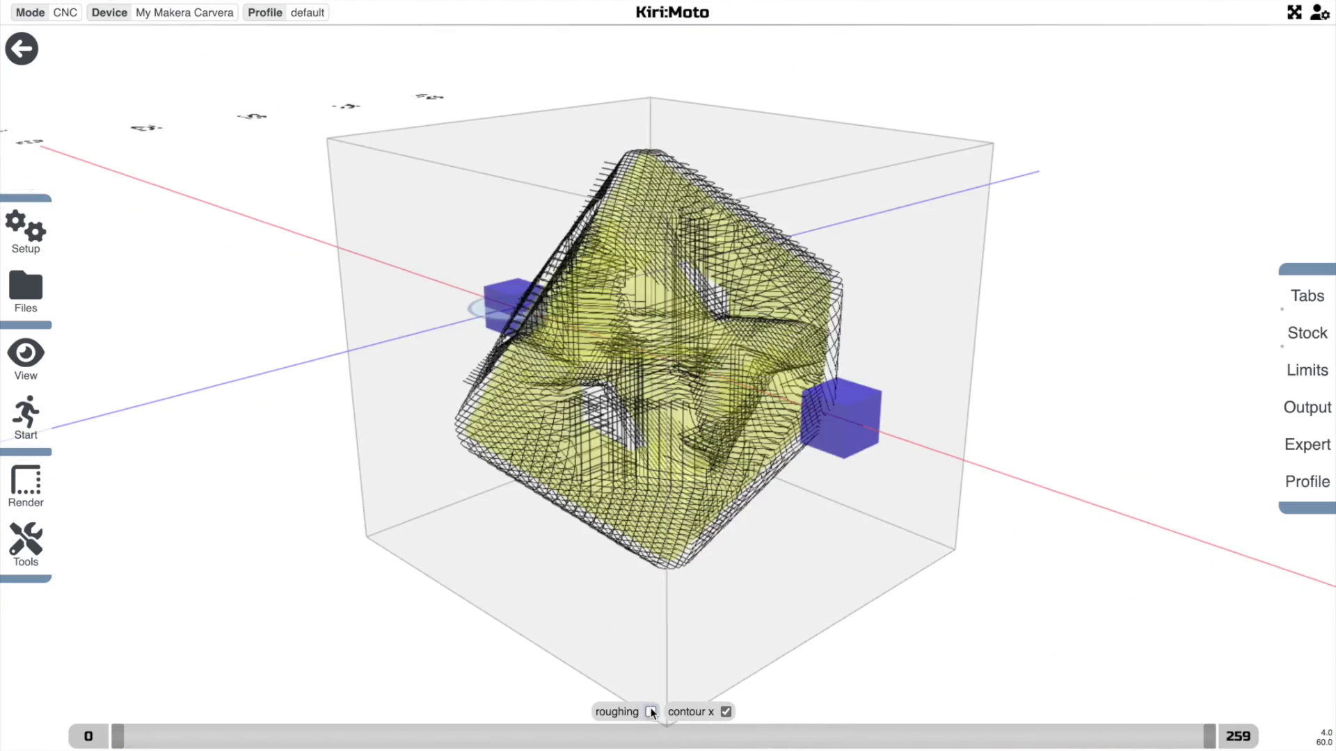